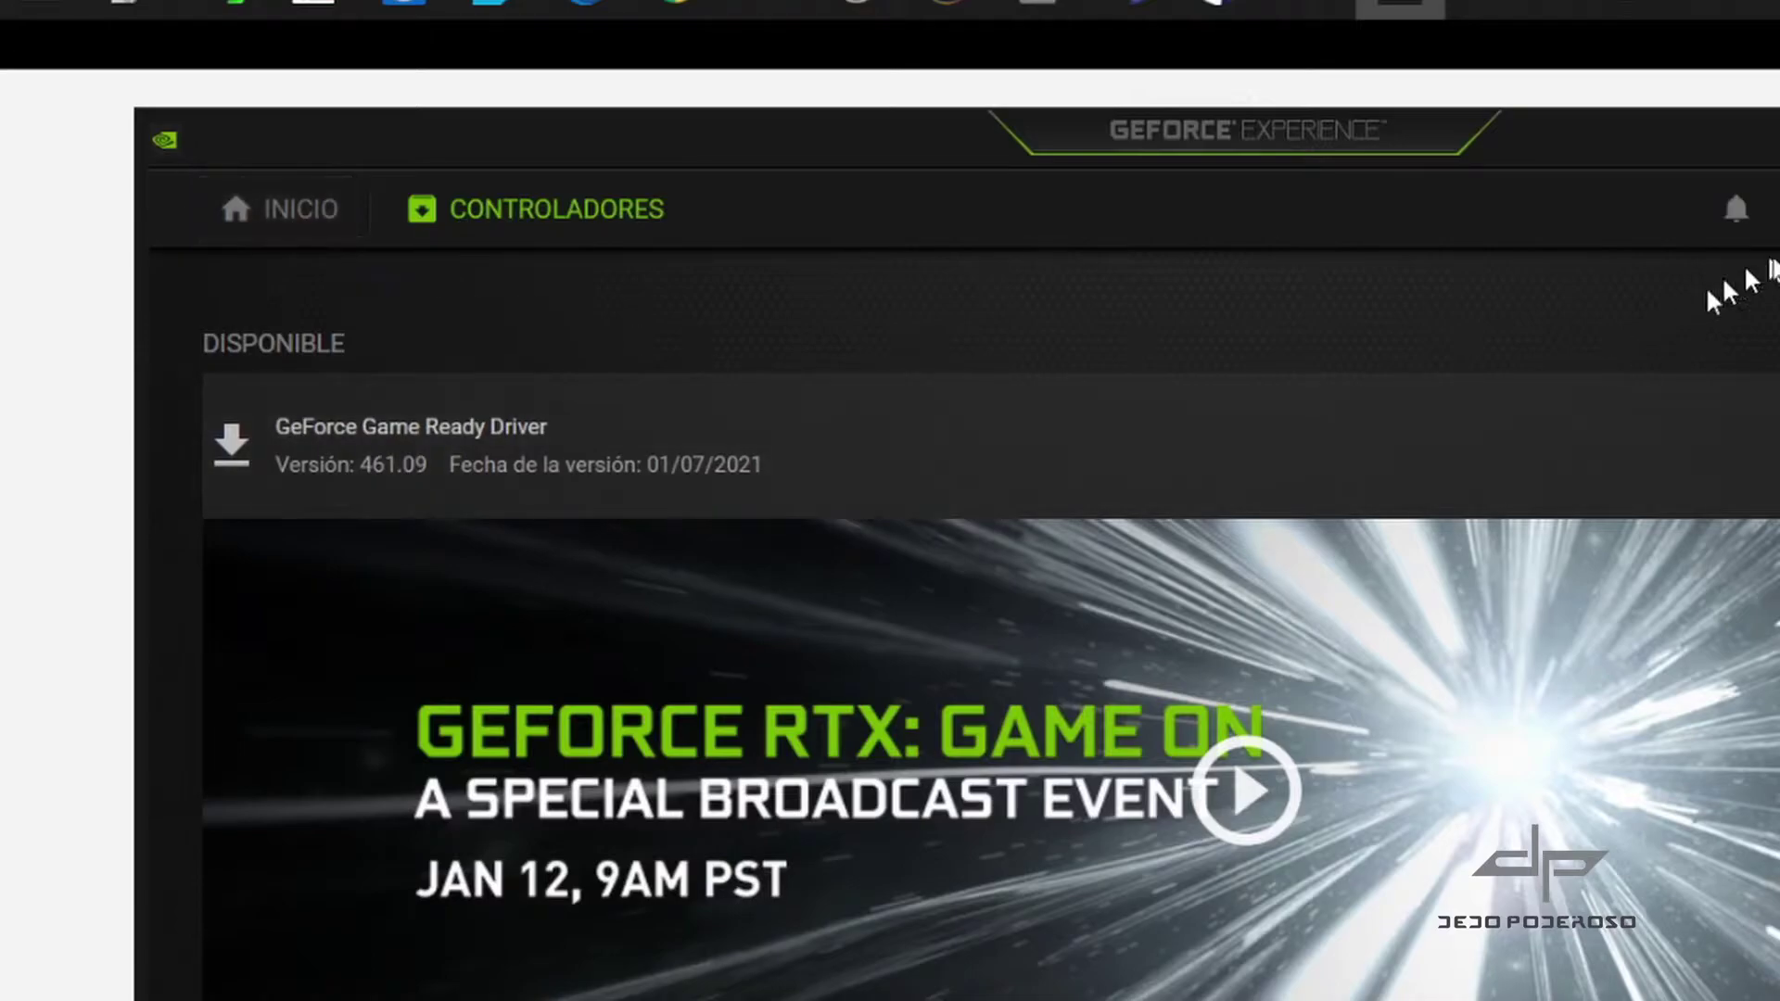
Go to the Control Panel System page and launch Device Manager ('Administrador de dispositivos')
left_click(1773, 208)
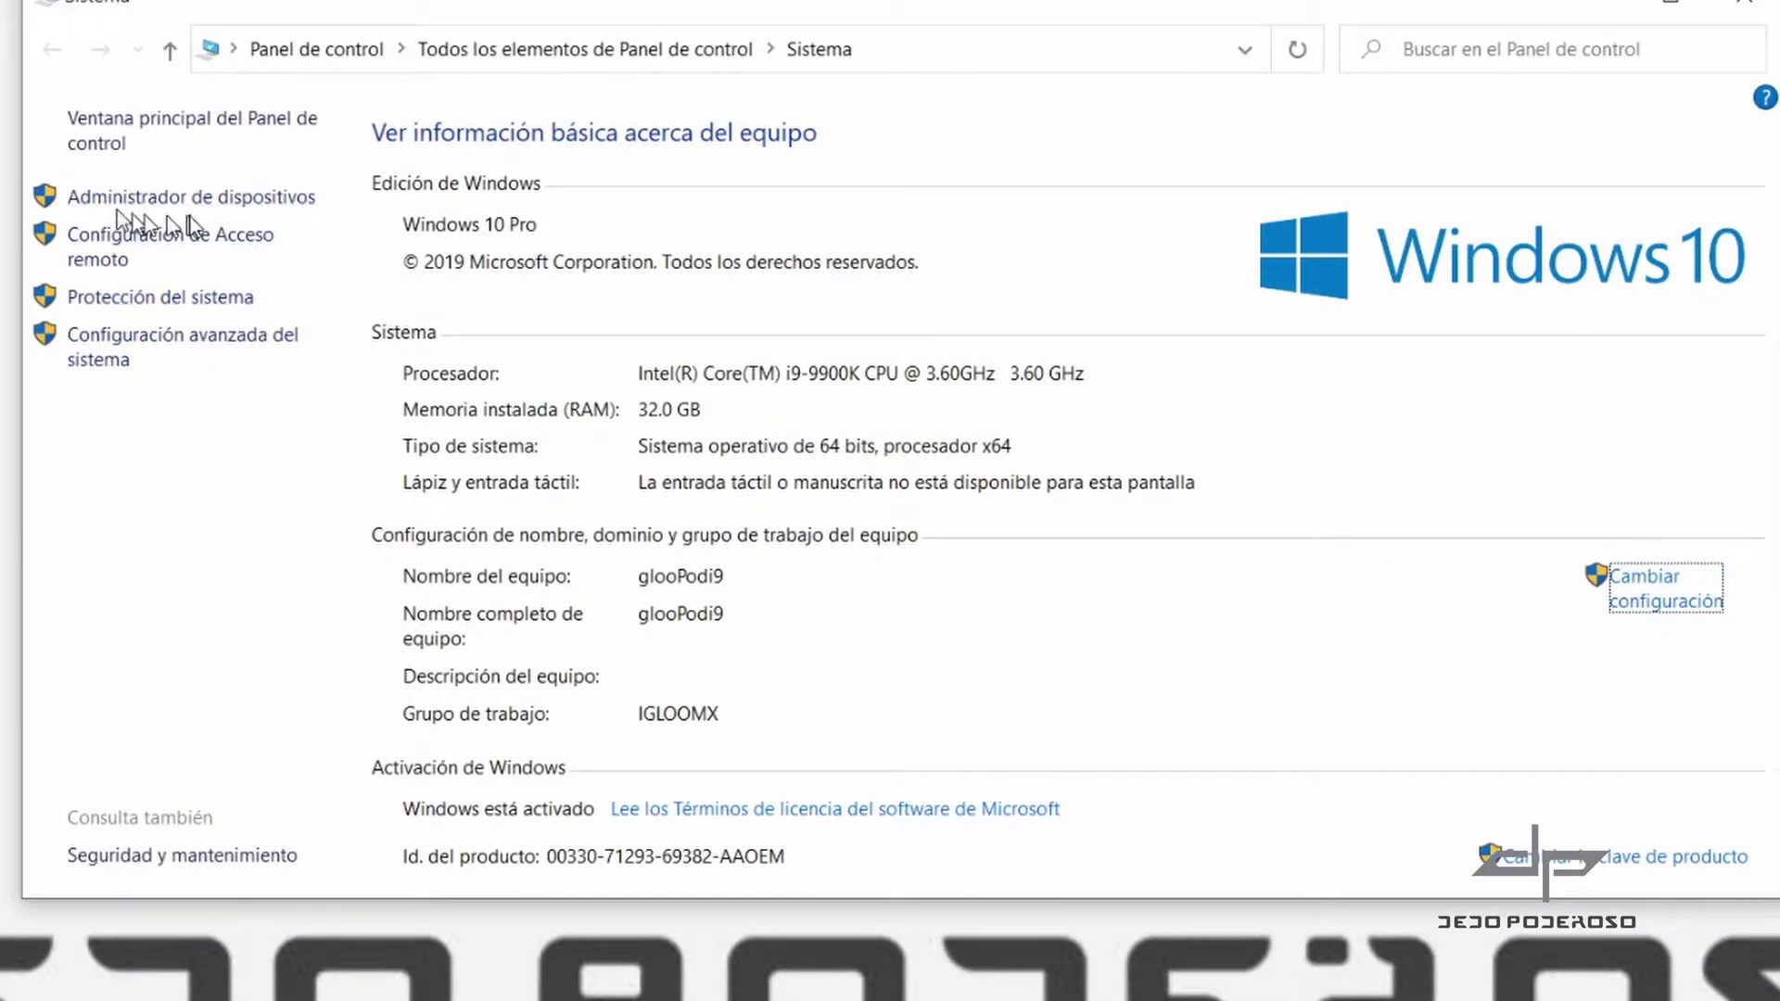
left_click(213, 198)
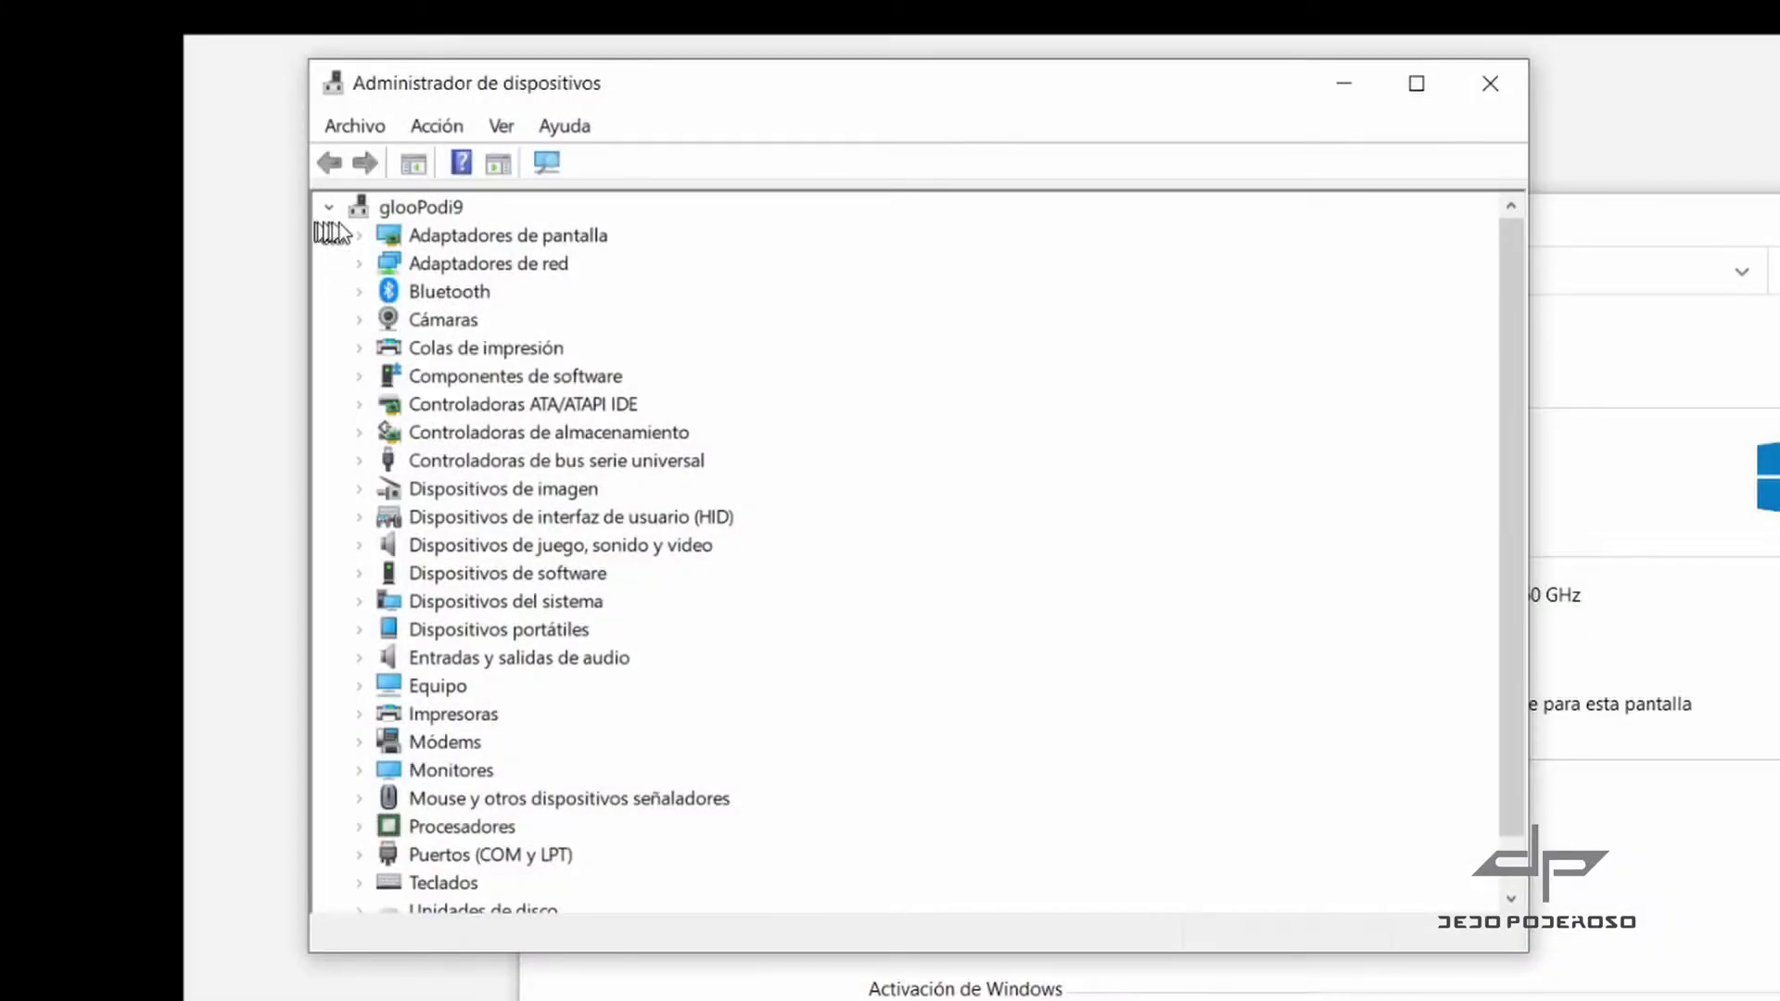
Under 'Adaptadores de pantalla', view the NVIDIA GeForce RTX 2060's driver, version 27.21.14.6109
left_click(361, 236)
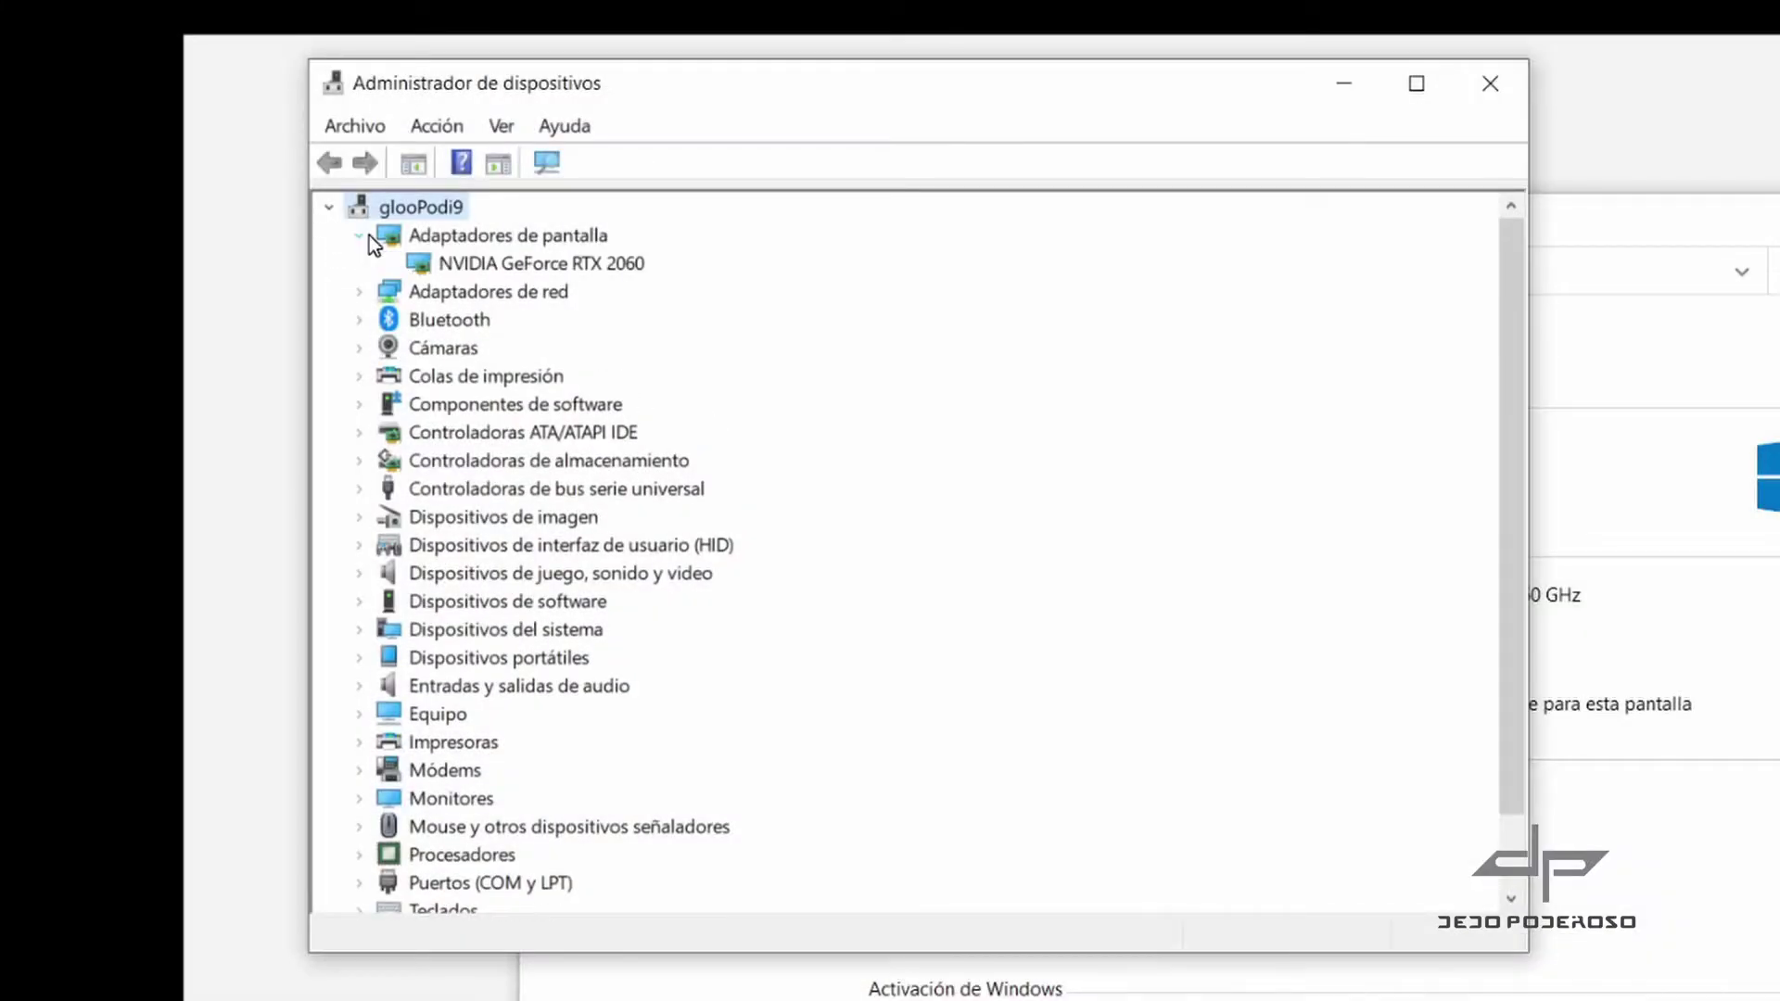
double_click(616, 263)
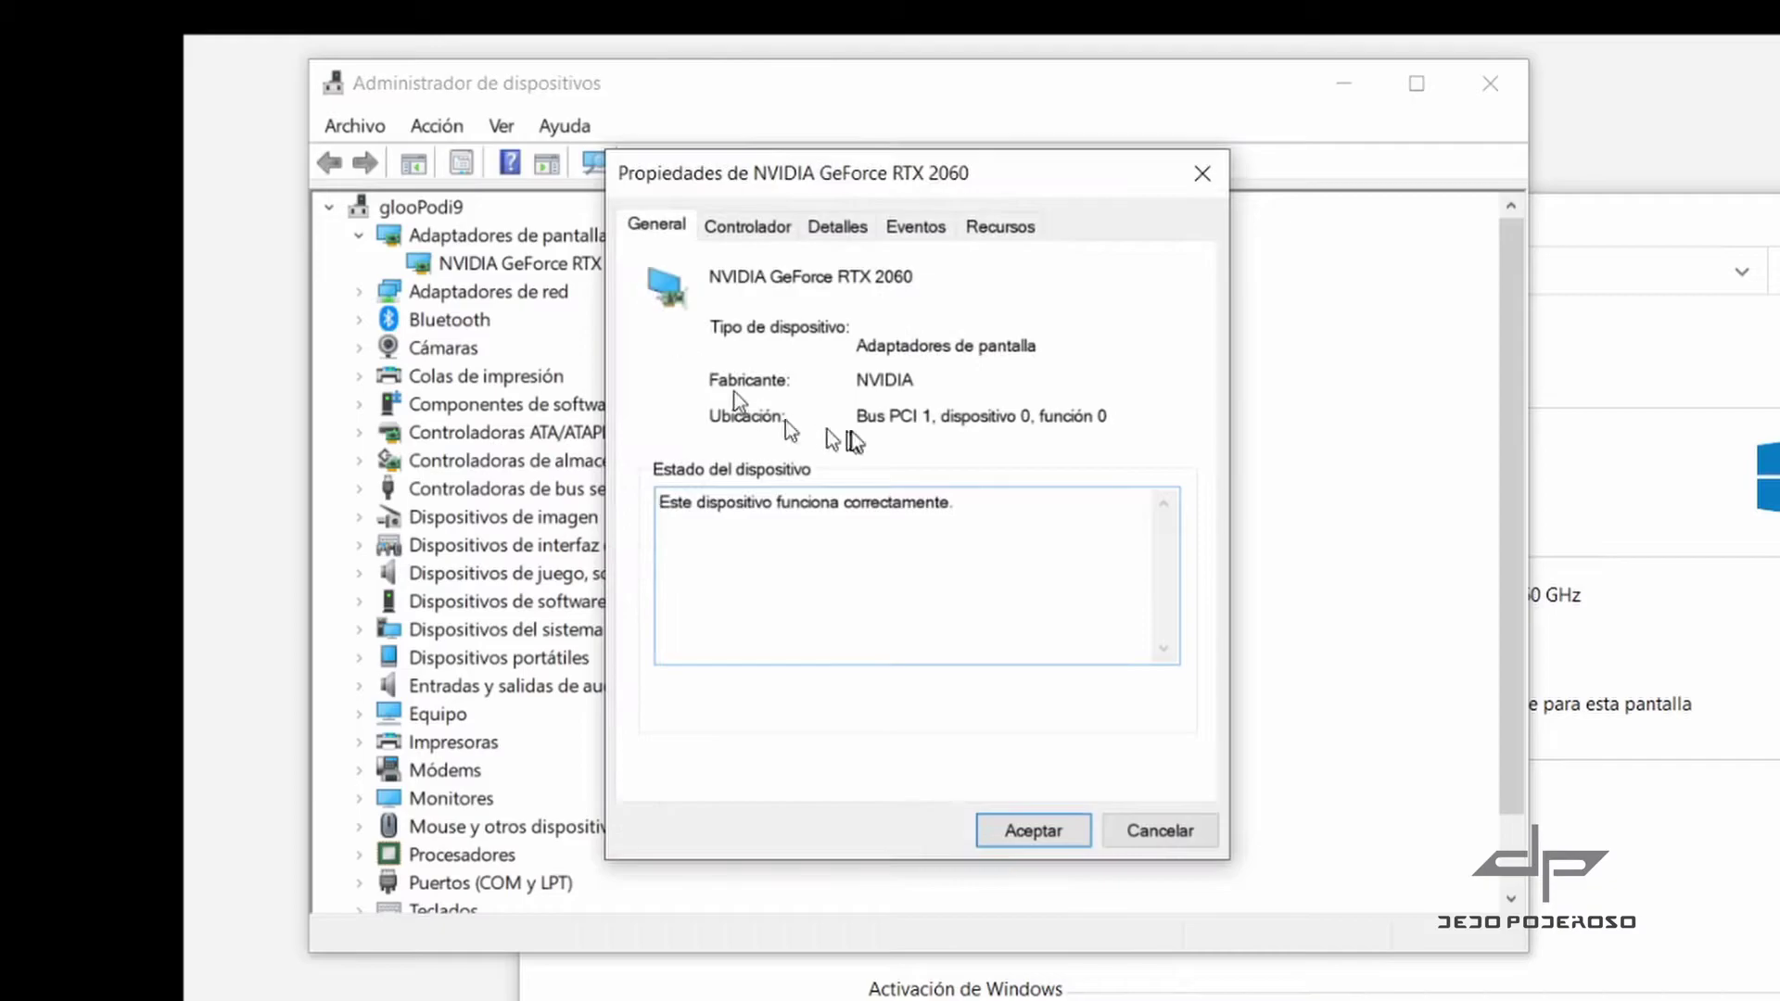
left_click(758, 222)
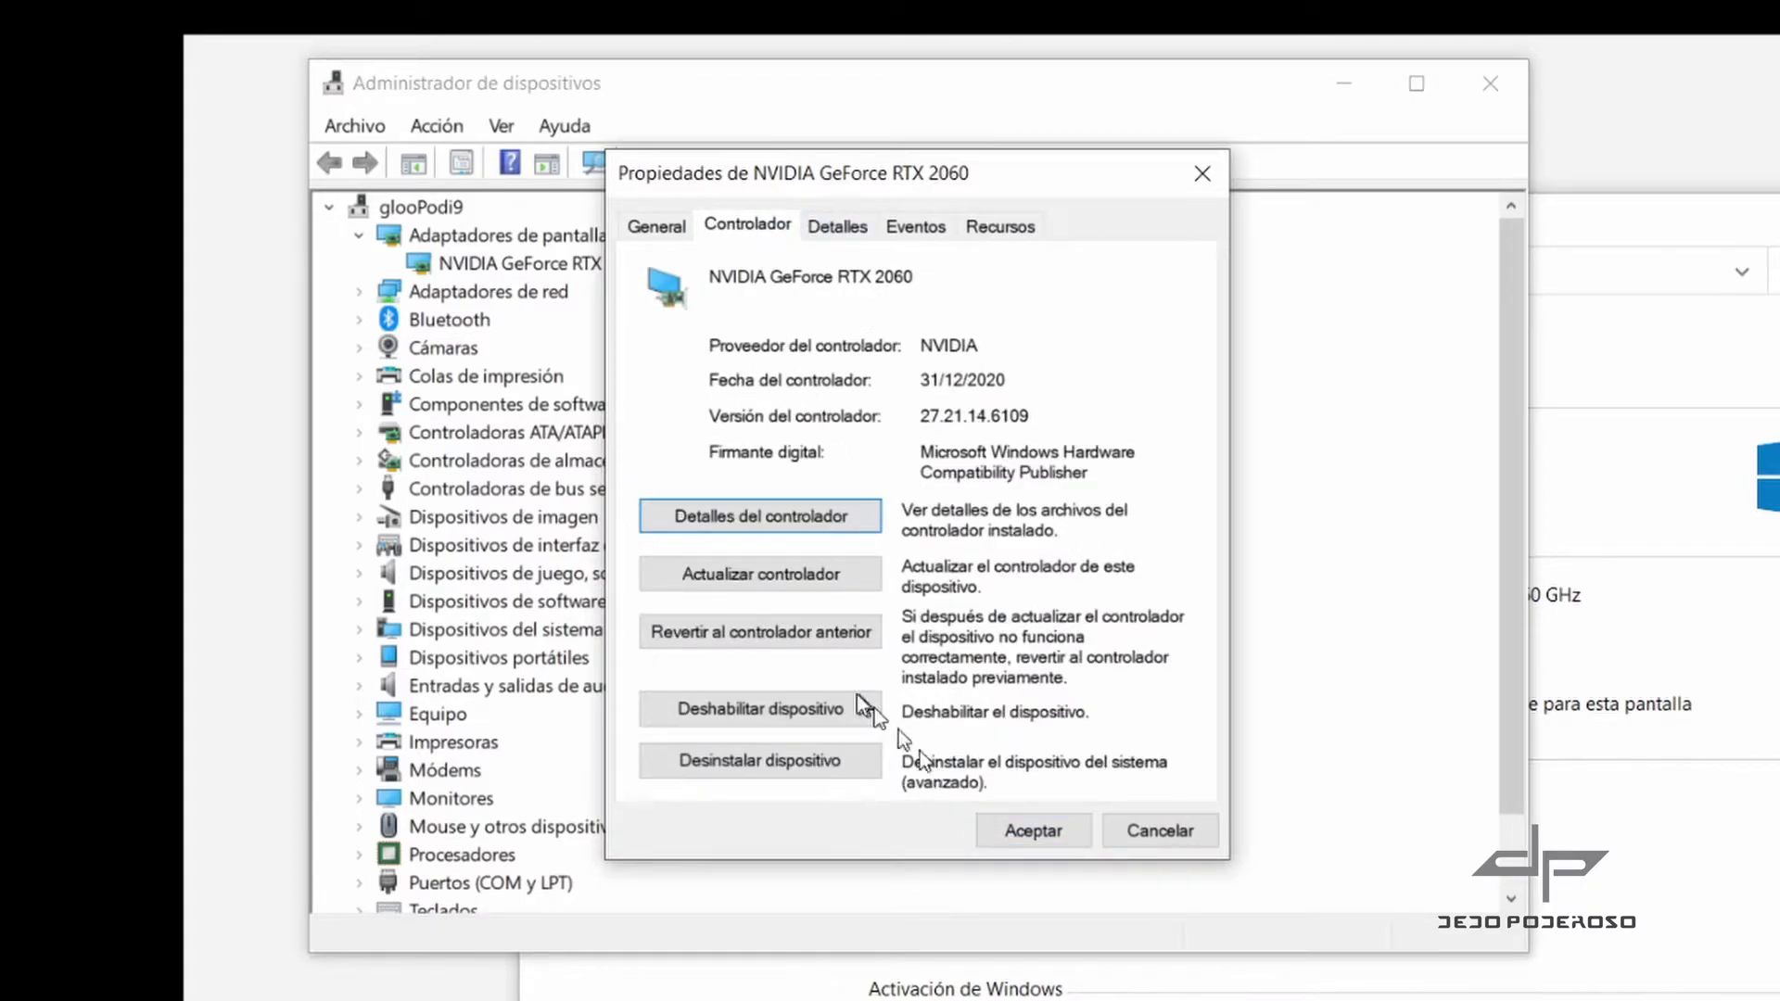
Revert the RTX 2060 driver, citing 'Mis aplicaciones no funcionan con este controlador'
left_click(796, 636)
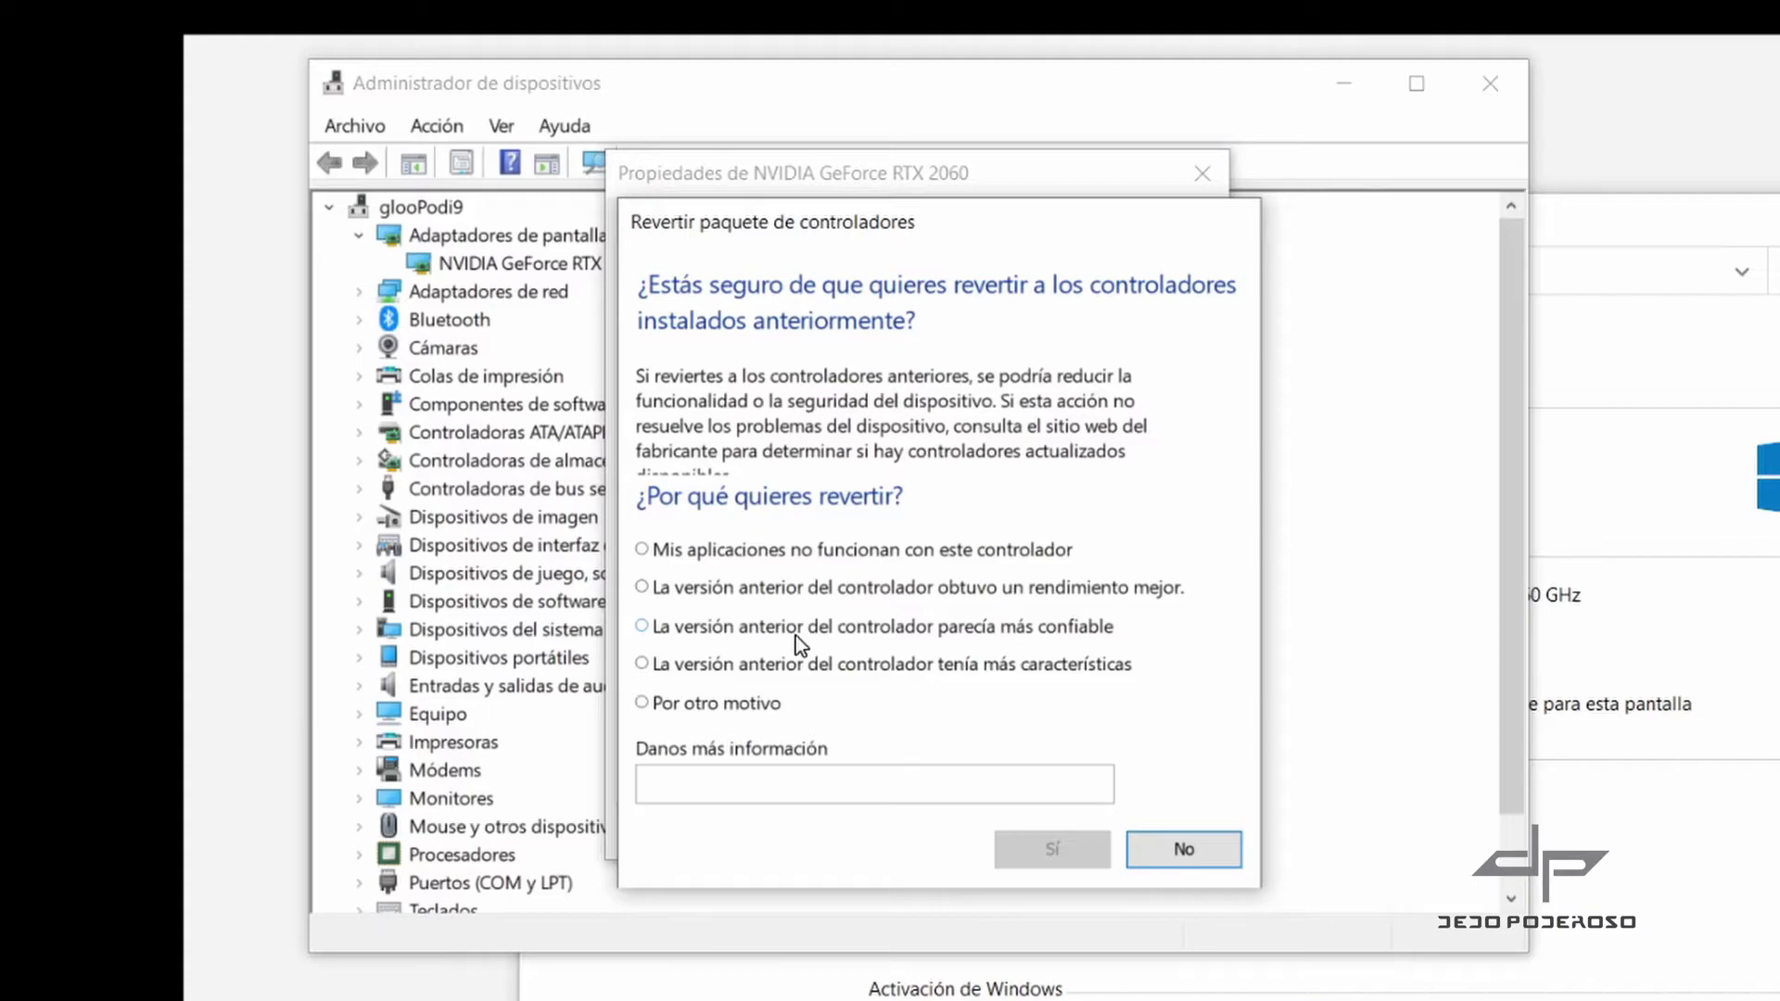
left_click(648, 551)
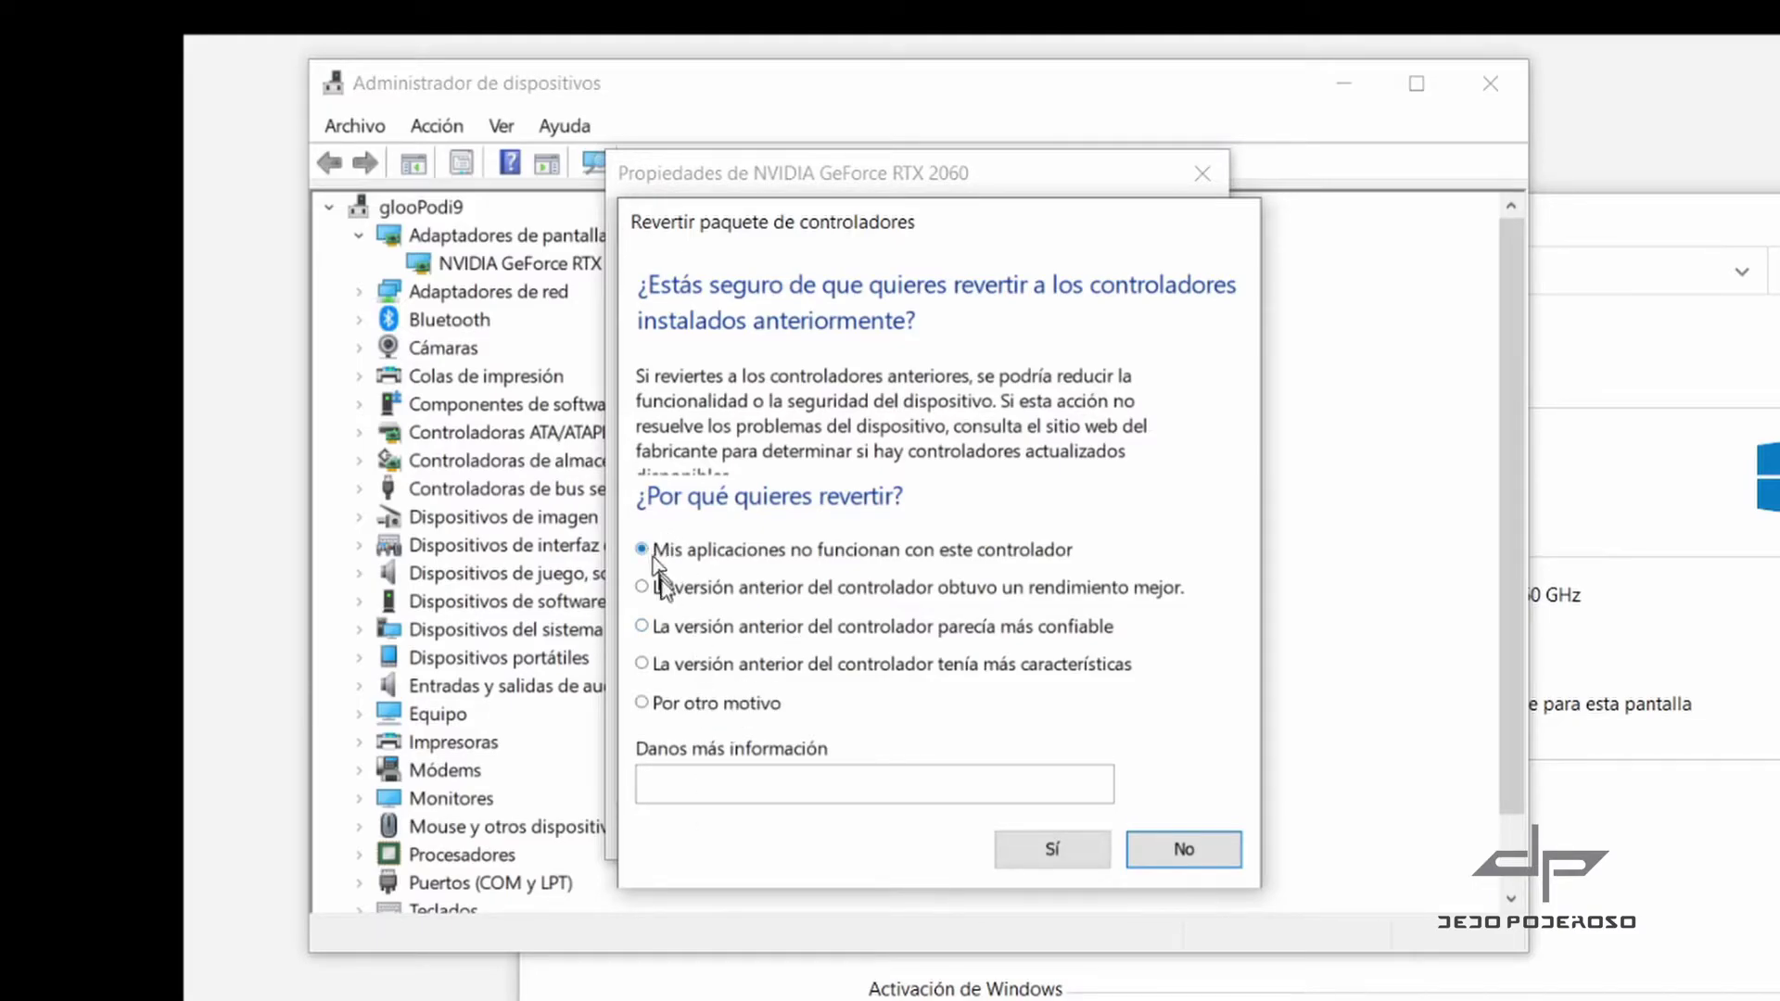
left_click(1068, 861)
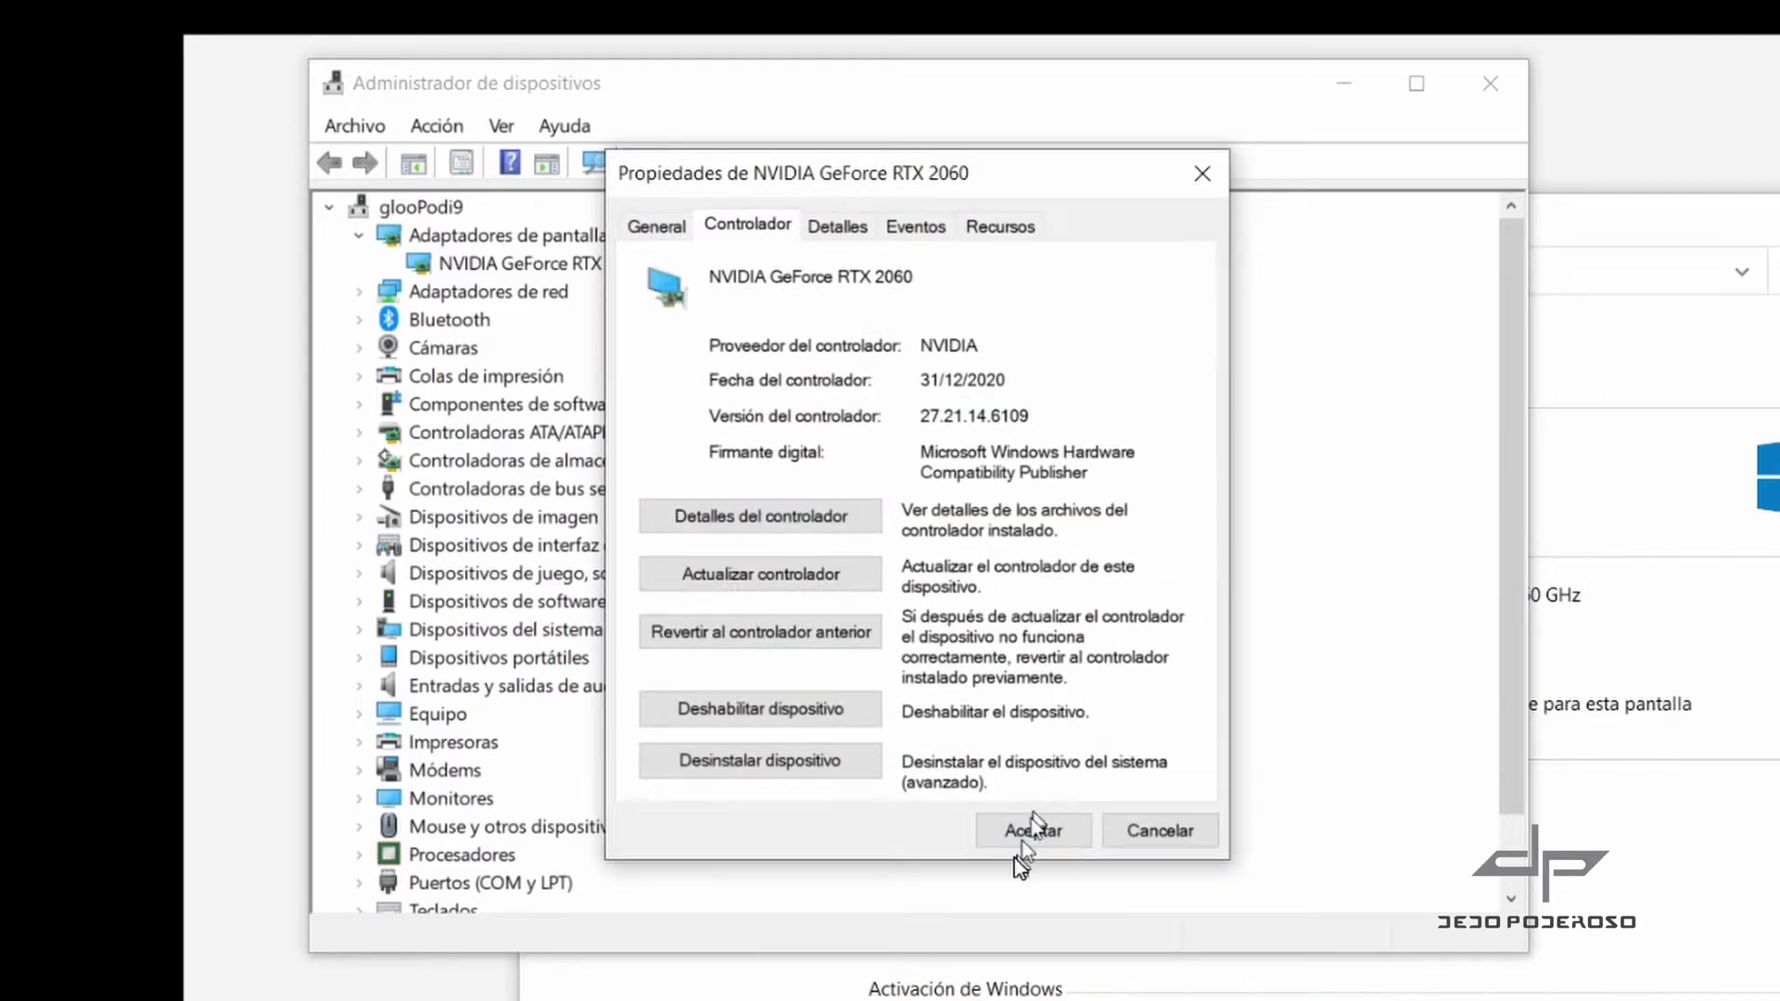
left_click(1037, 828)
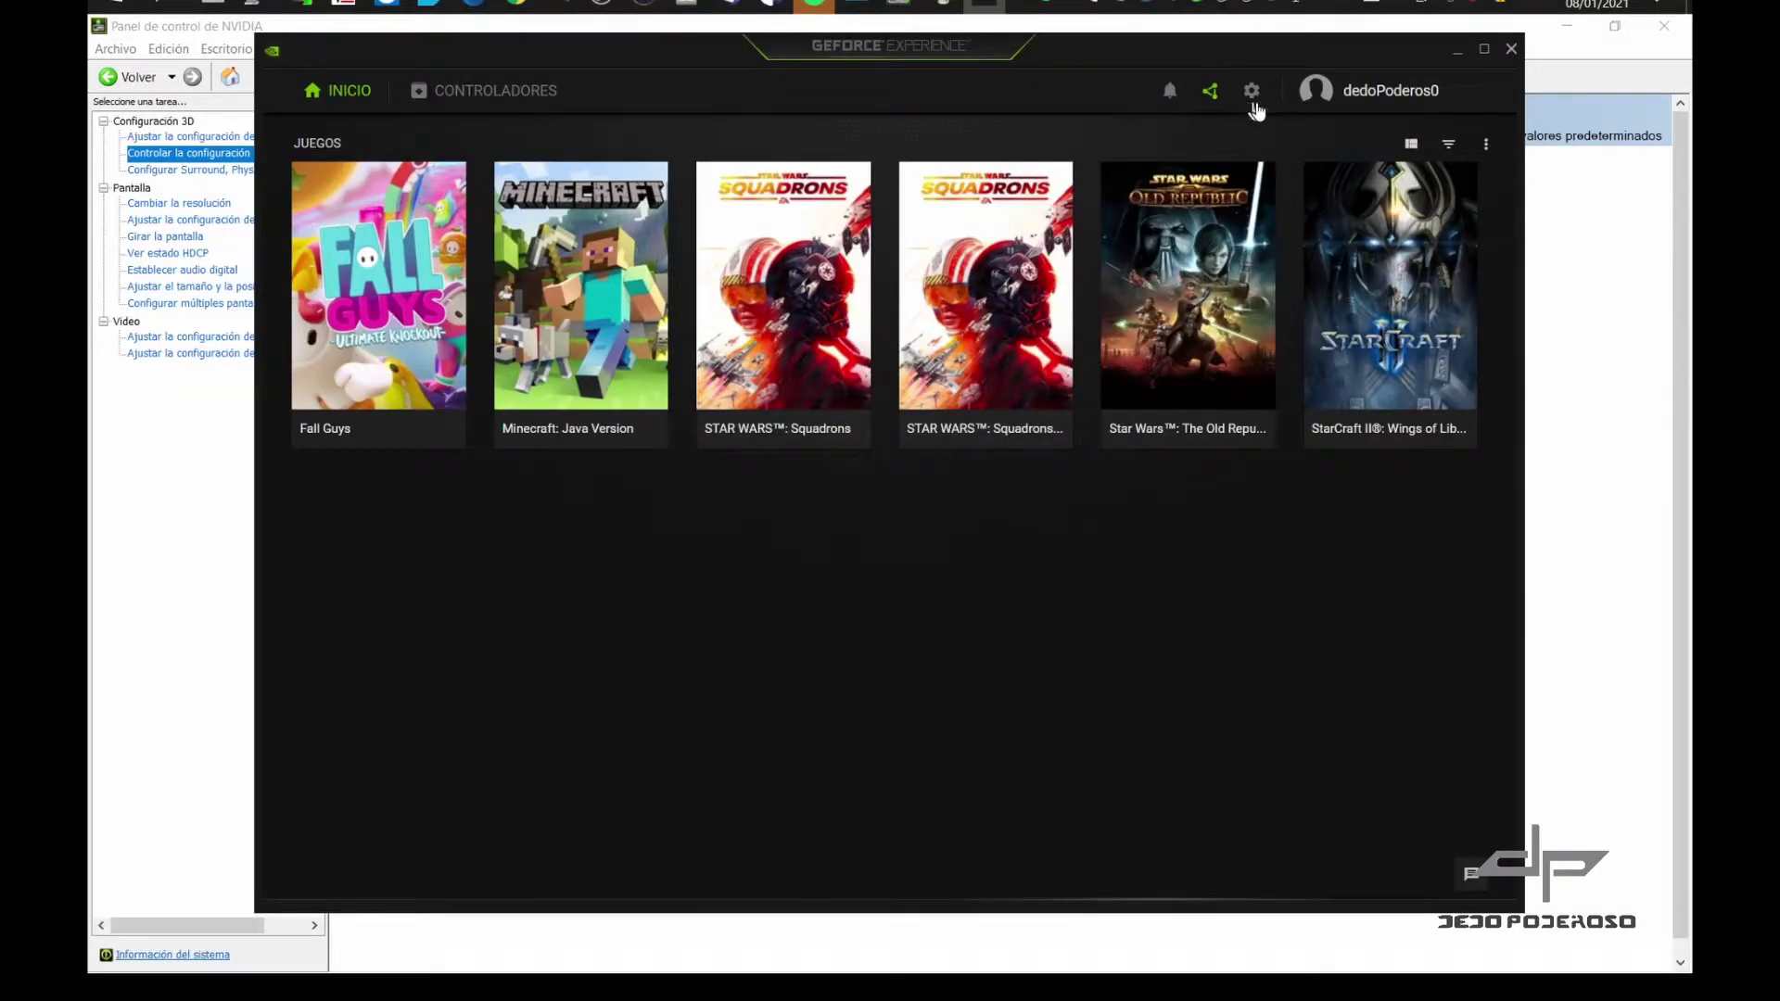
Check GeForce Experience's CONTROLADORES page offering Game Ready Driver 461.09, then go to Configuración
left_click(497, 90)
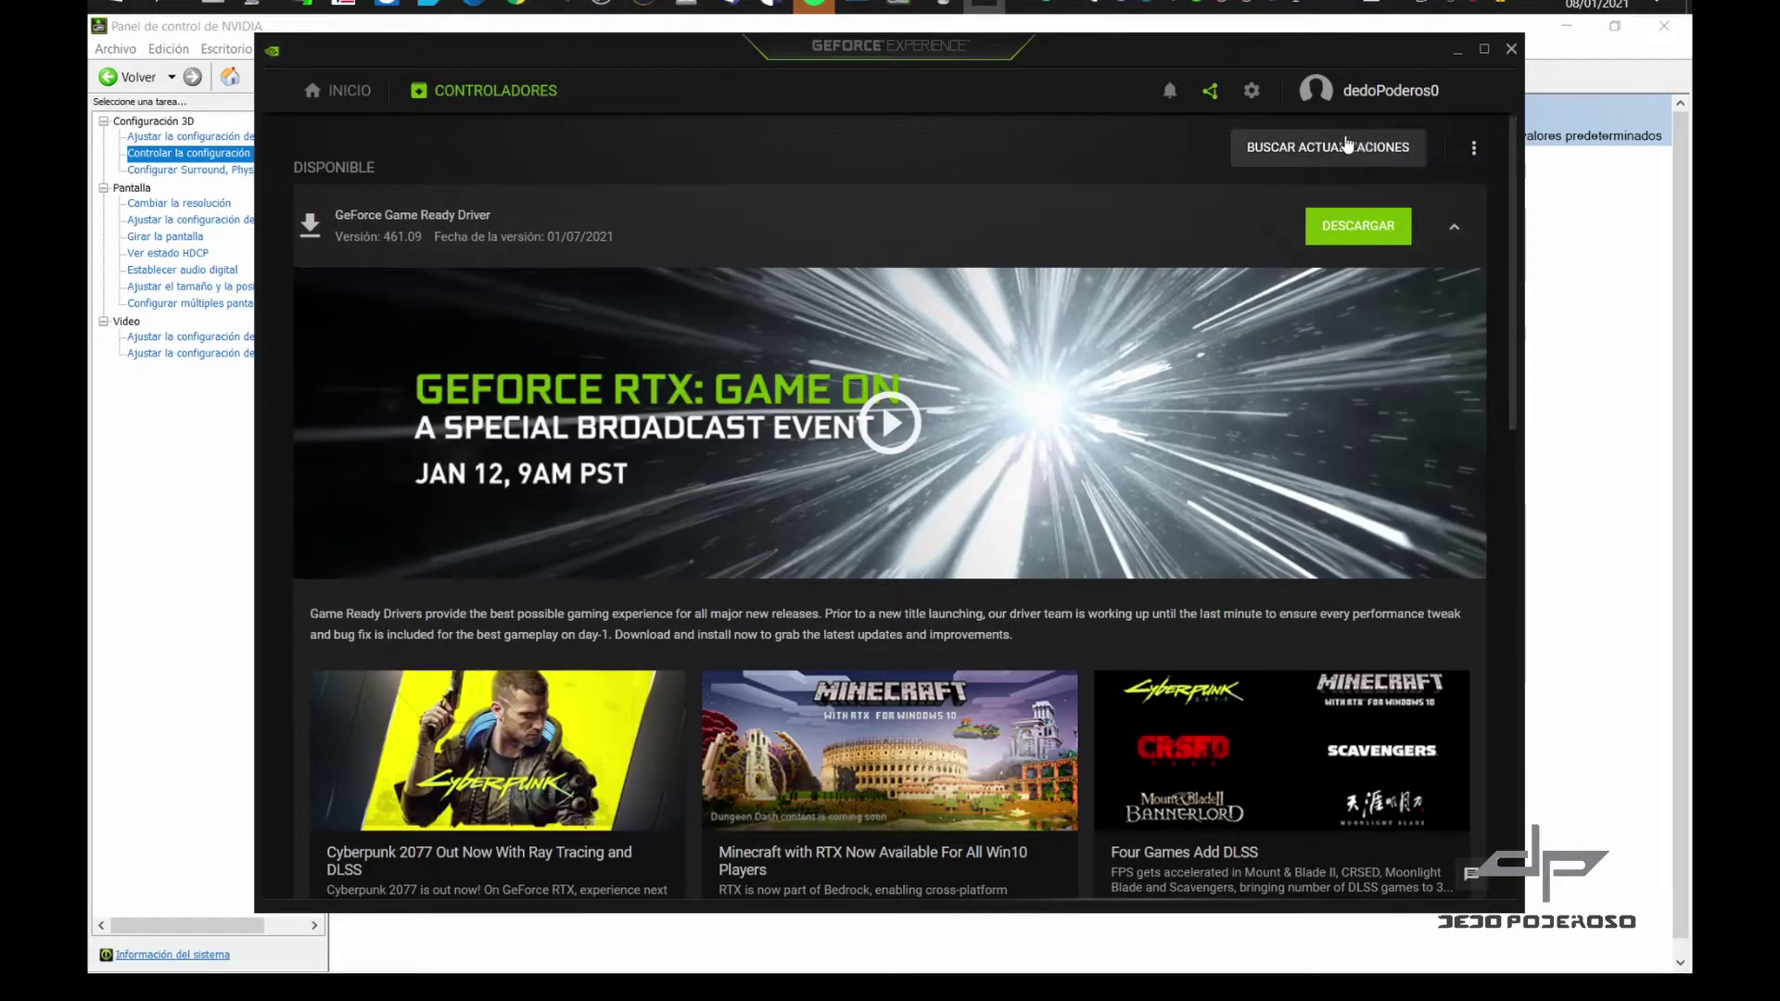
left_click(1250, 92)
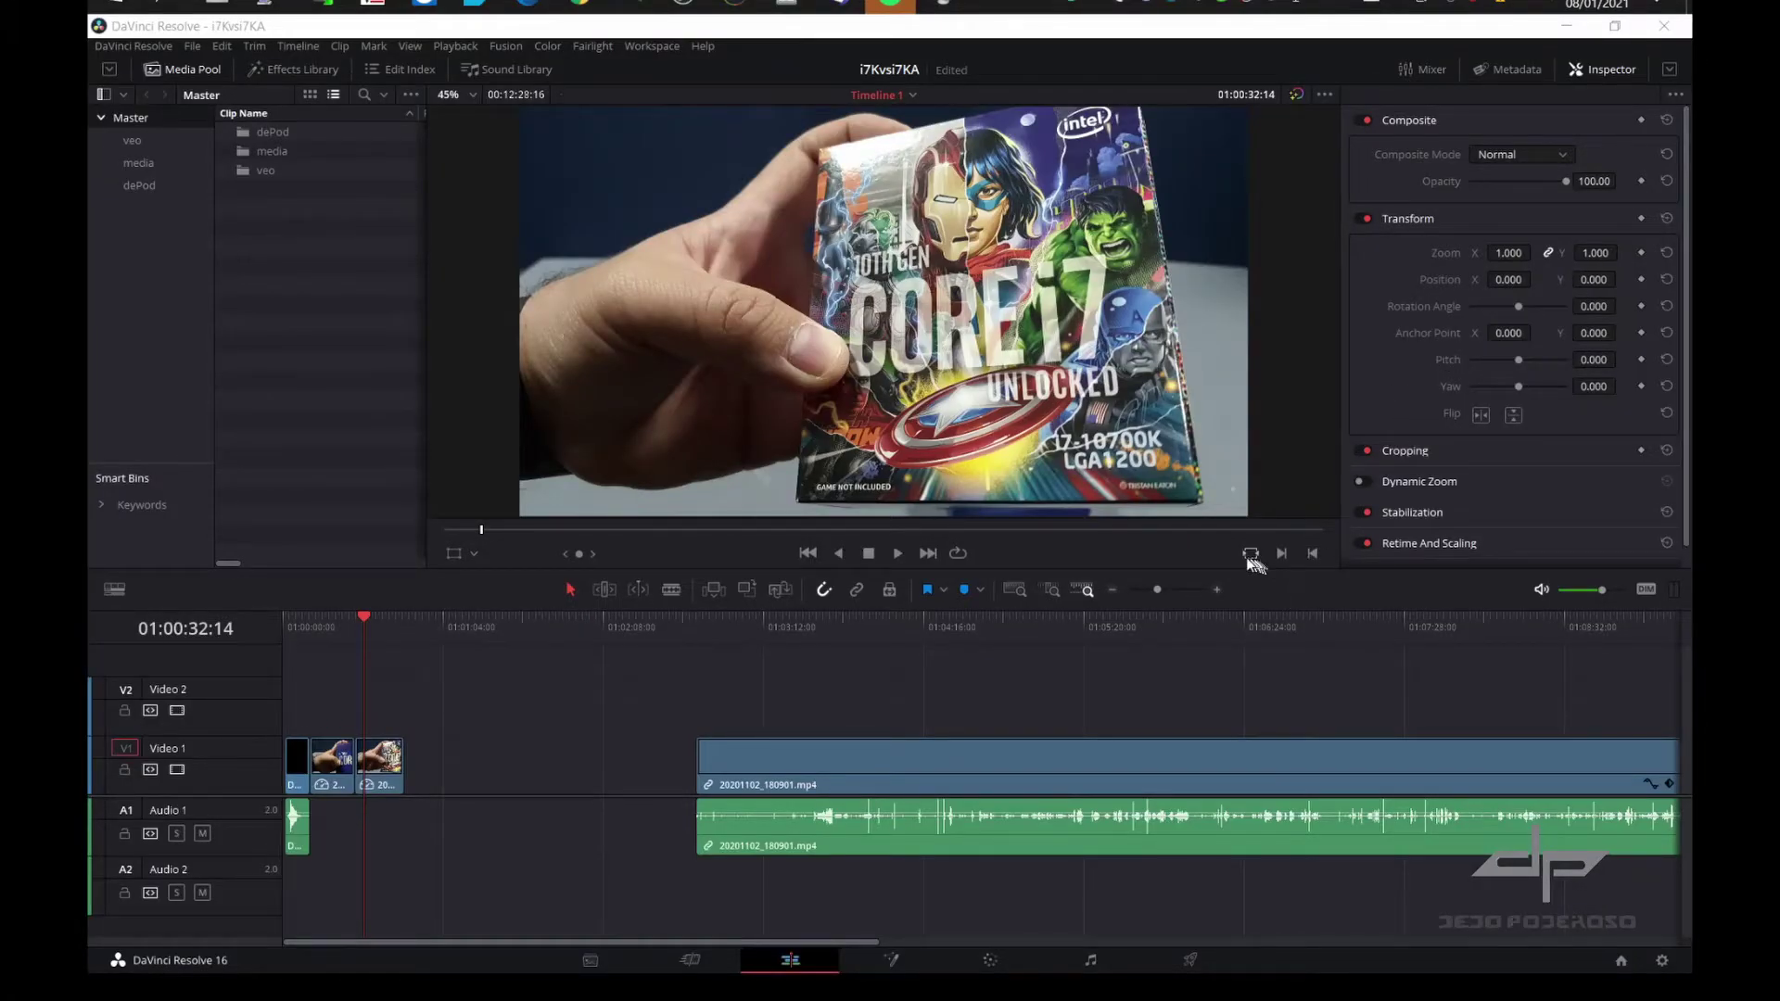
Move the playhead in the long clip to about 01:06:52, play, and adjust the Inspector zoom mid-playback
left_click(927, 705)
left_click(1035, 625)
left_click(1304, 621)
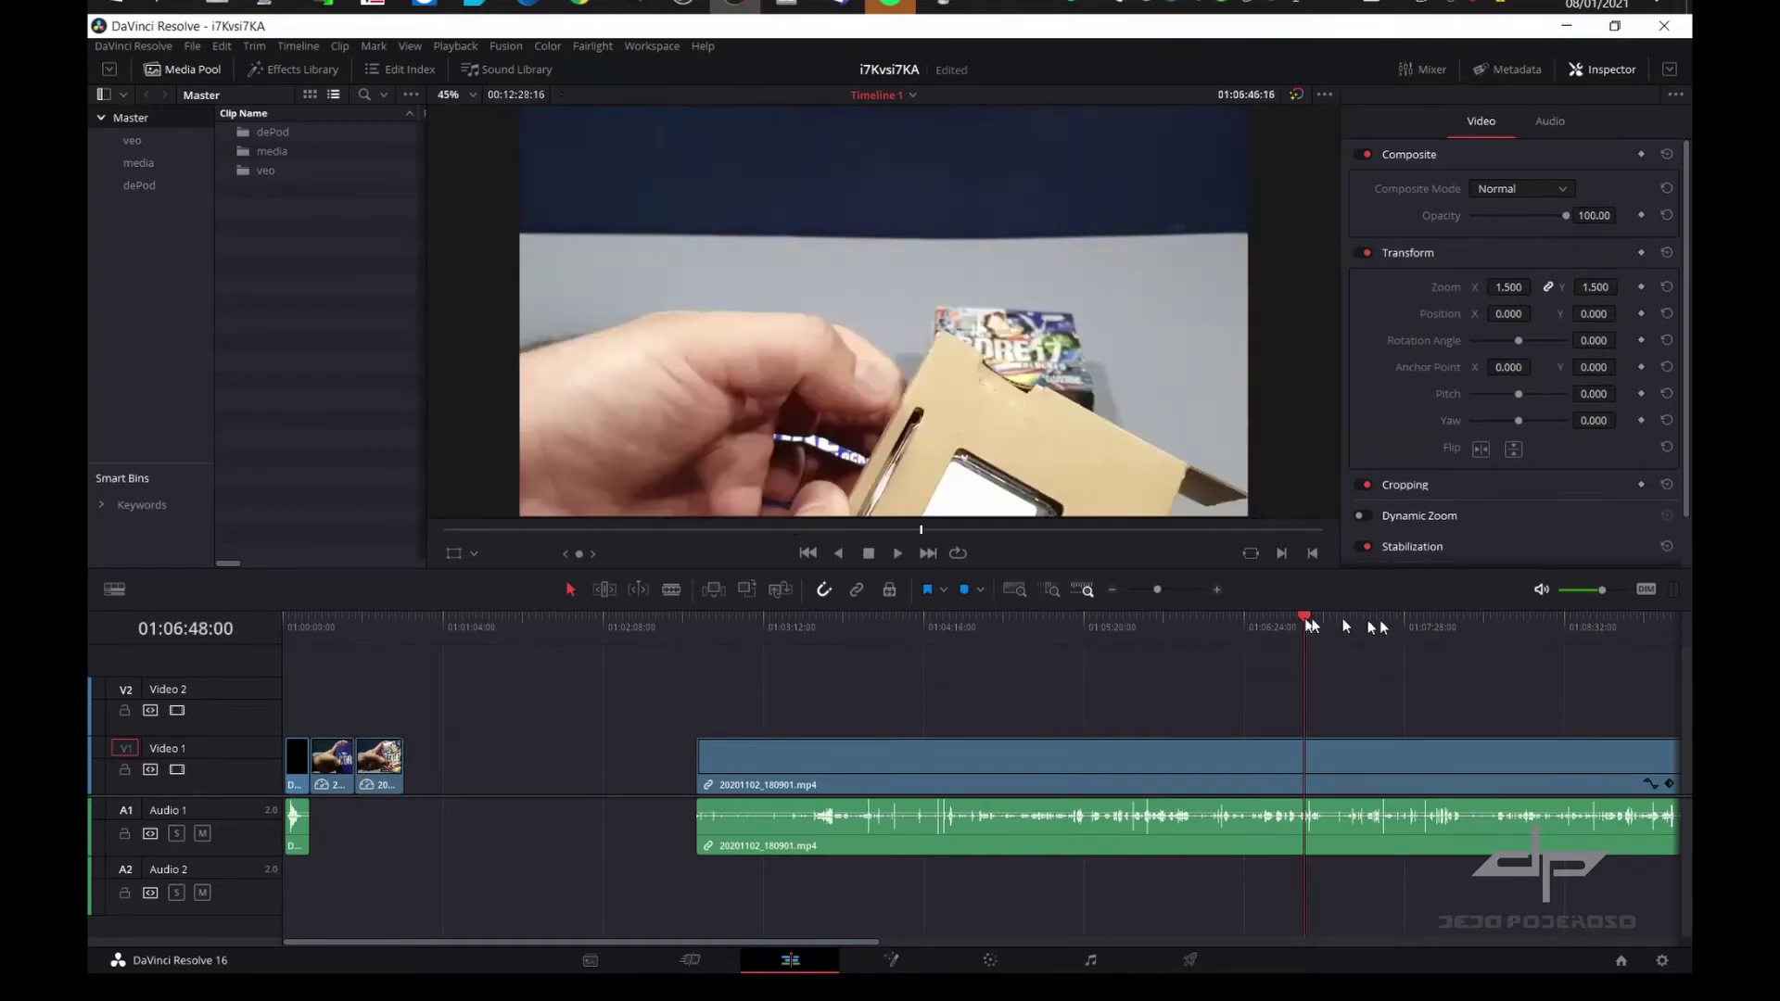
left_click(1438, 619)
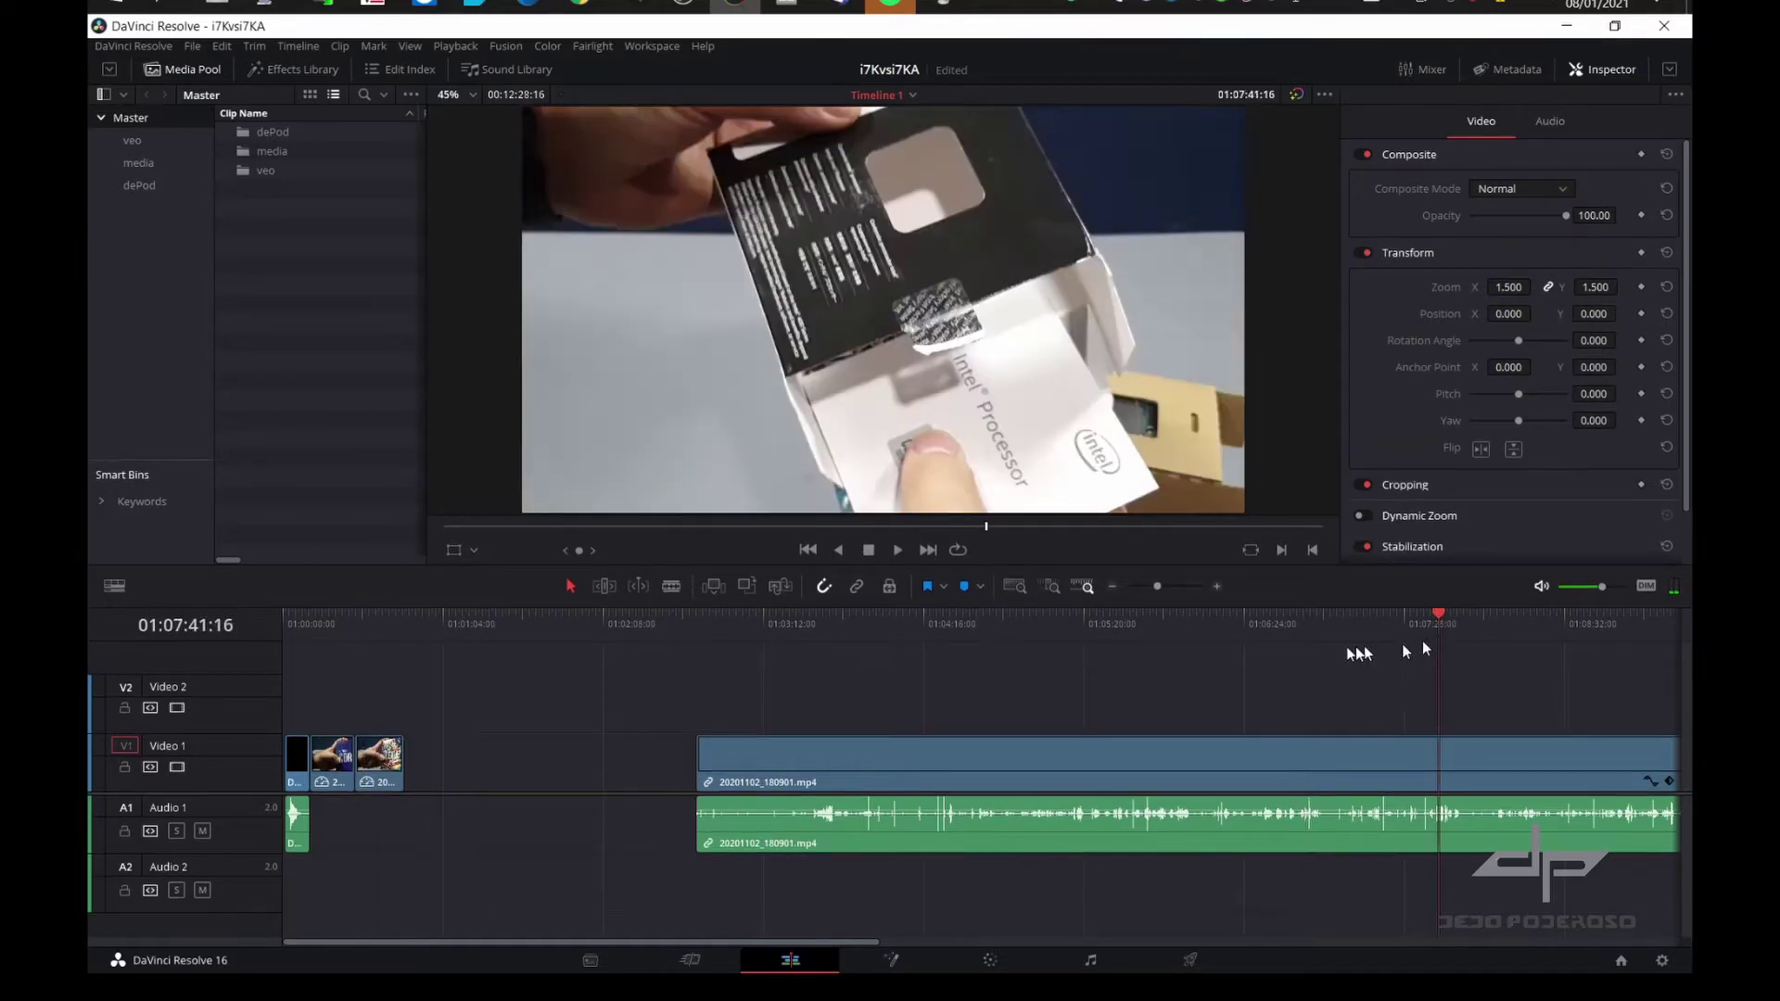
left_click(938, 640)
left_click(863, 644)
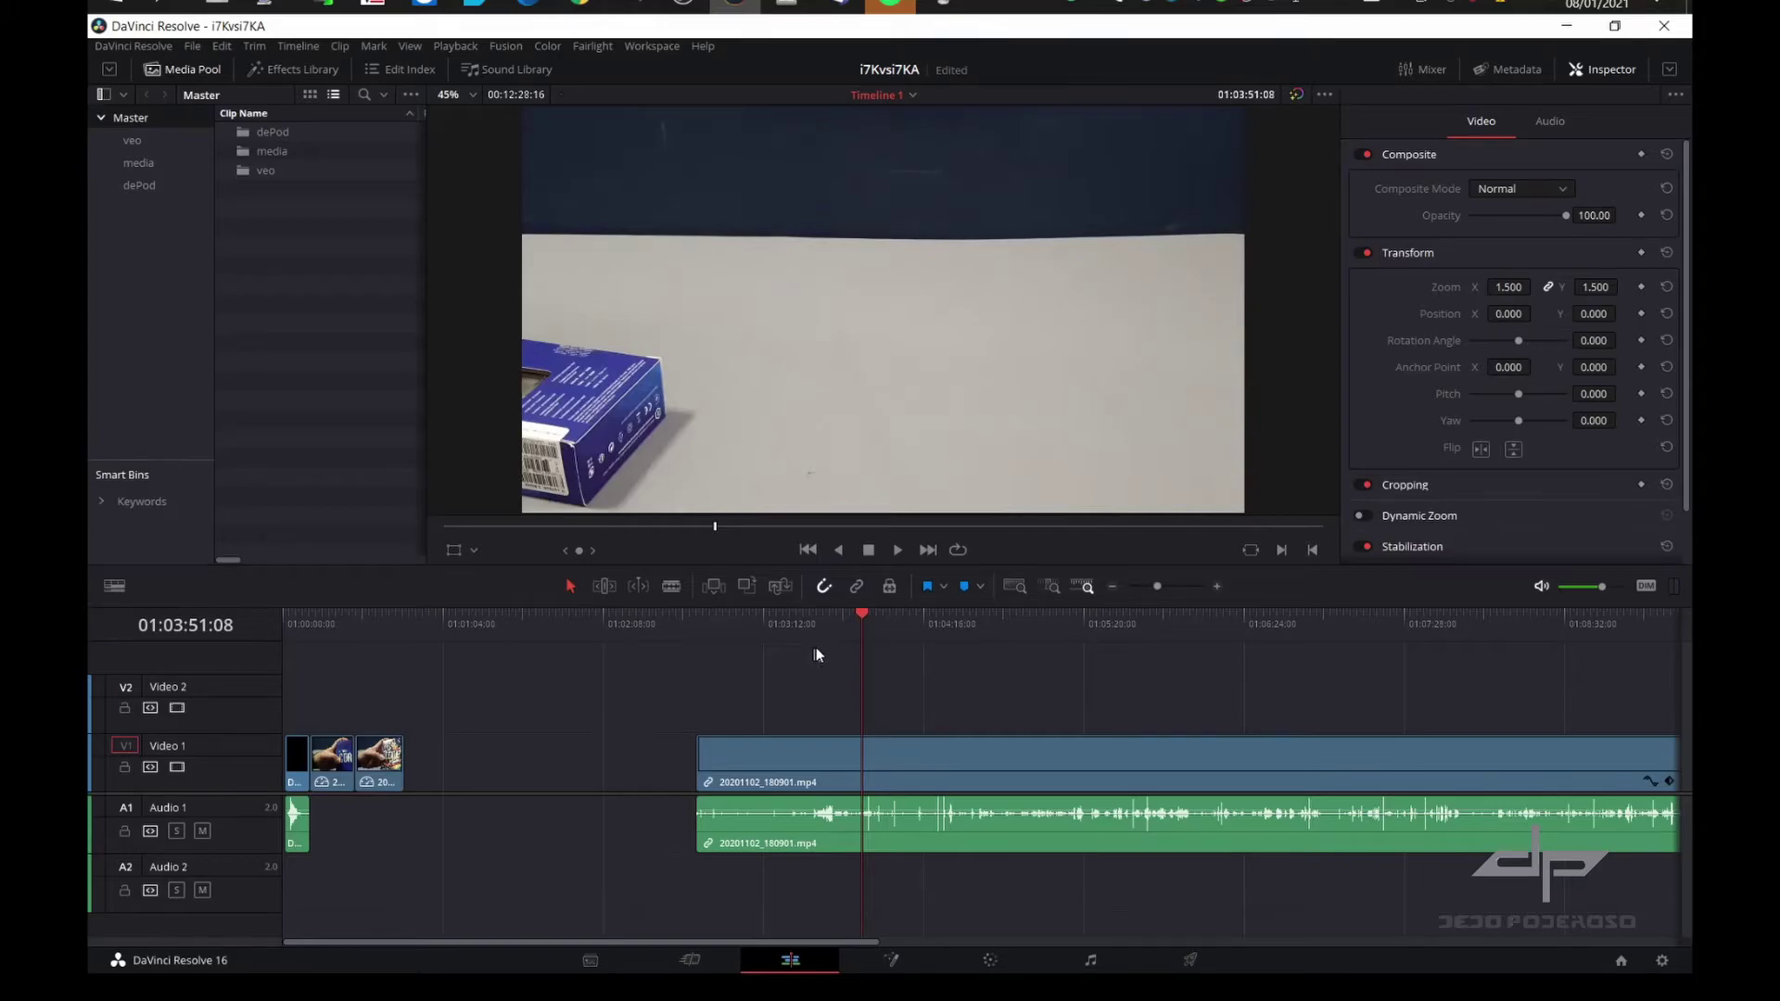
left_click(1210, 624)
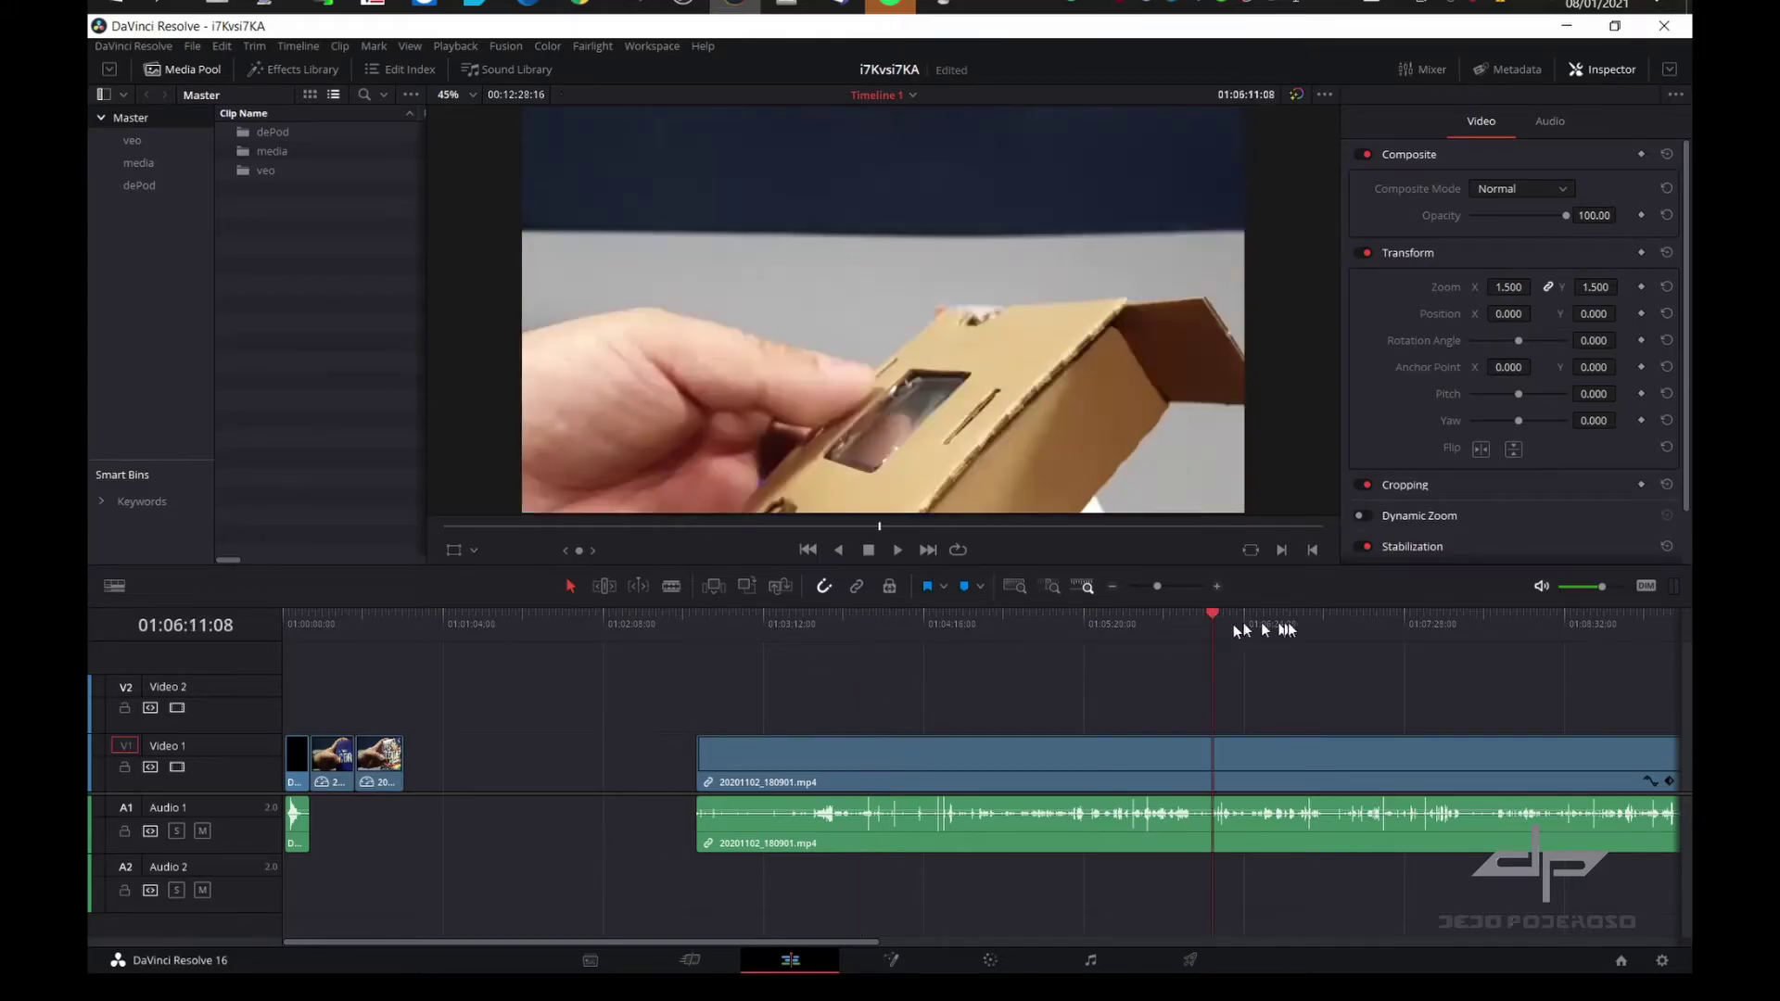
left_click(1316, 623)
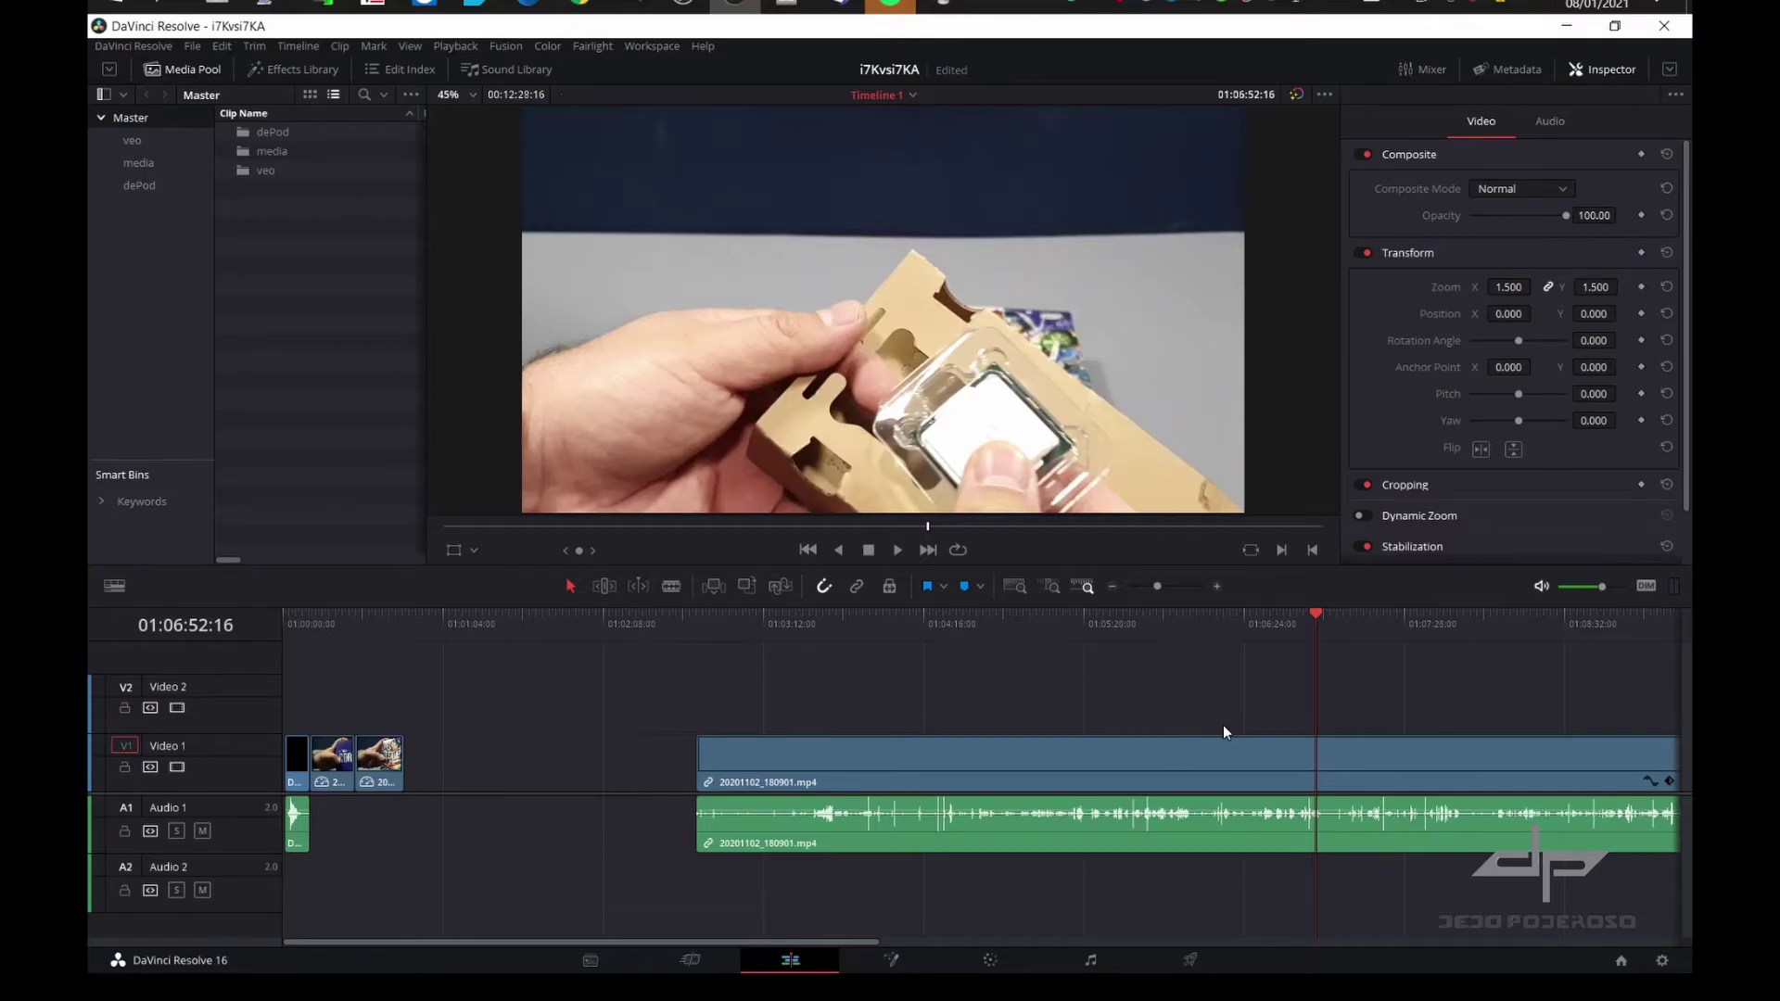
key("space")
mouse_move(1509, 288)
left_mouse_down()
mouse_move(1537, 287)
mouse_move(1485, 297)
mouse_move(1502, 287)
left_mouse_up()
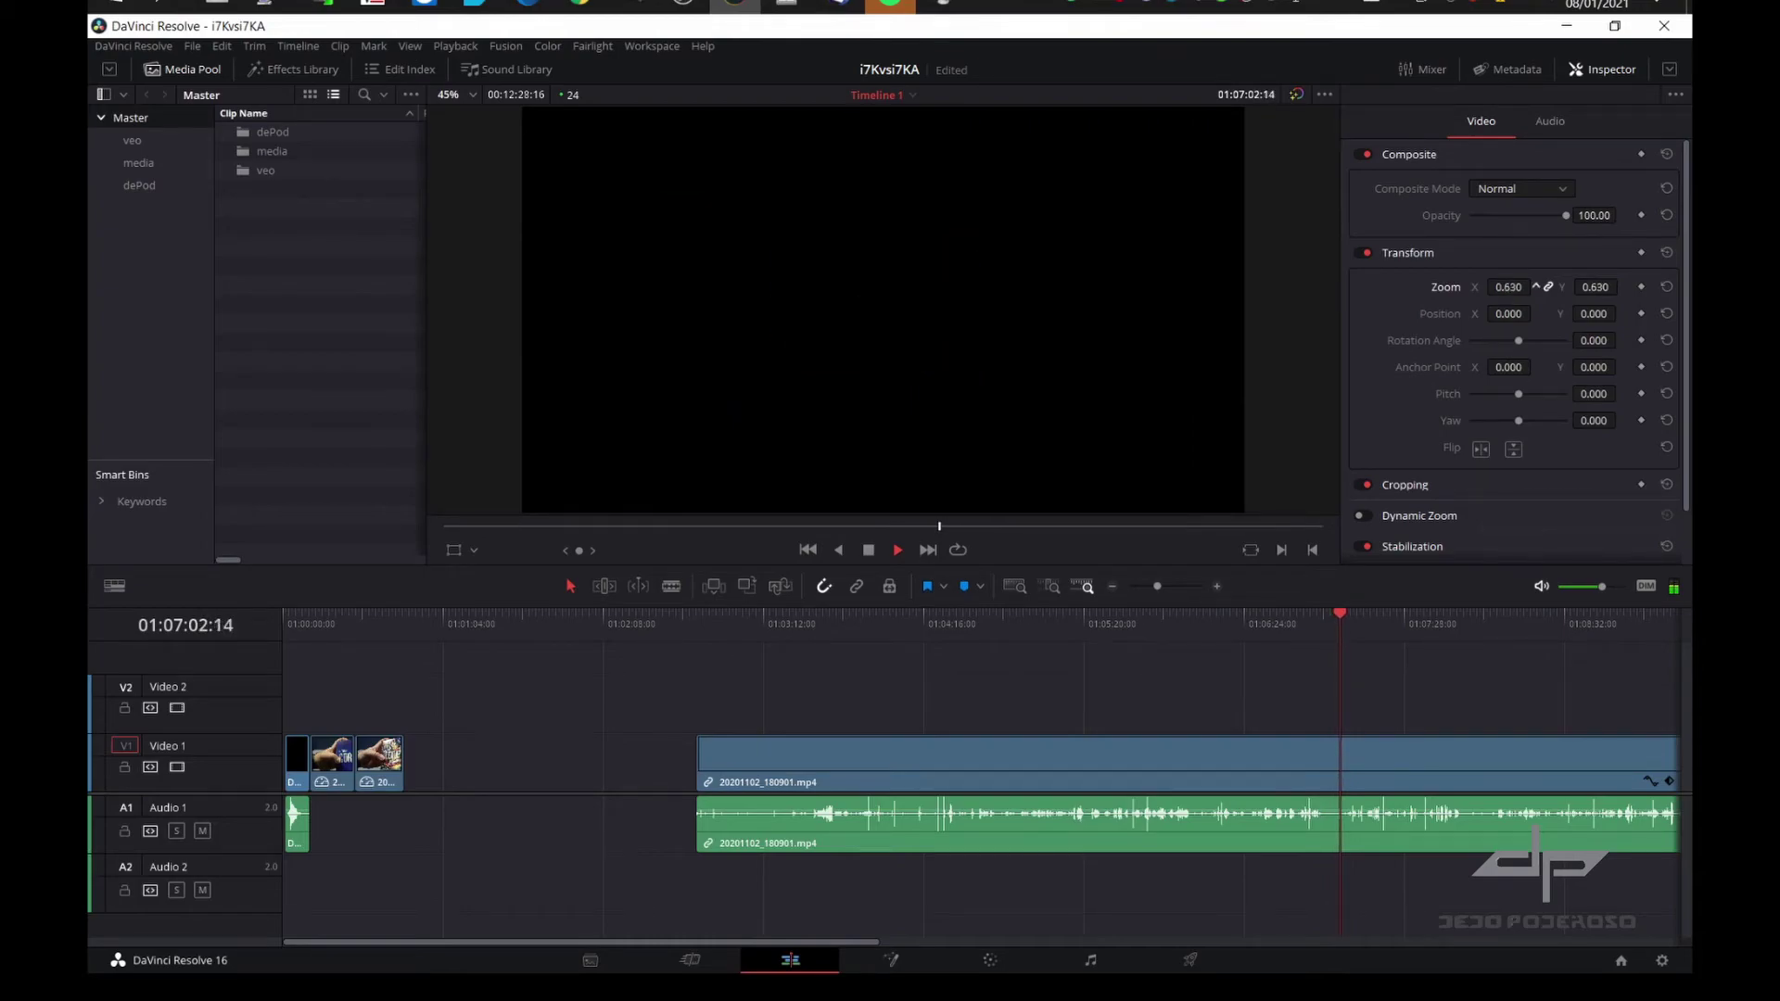
Raise the playing clip's zoom to 1.960 so the Core i7 boxes fill the frame, then stop
mouse_move(1502, 287)
left_mouse_down()
mouse_move(1580, 297)
mouse_move(1495, 288)
mouse_move(1512, 288)
left_mouse_up()
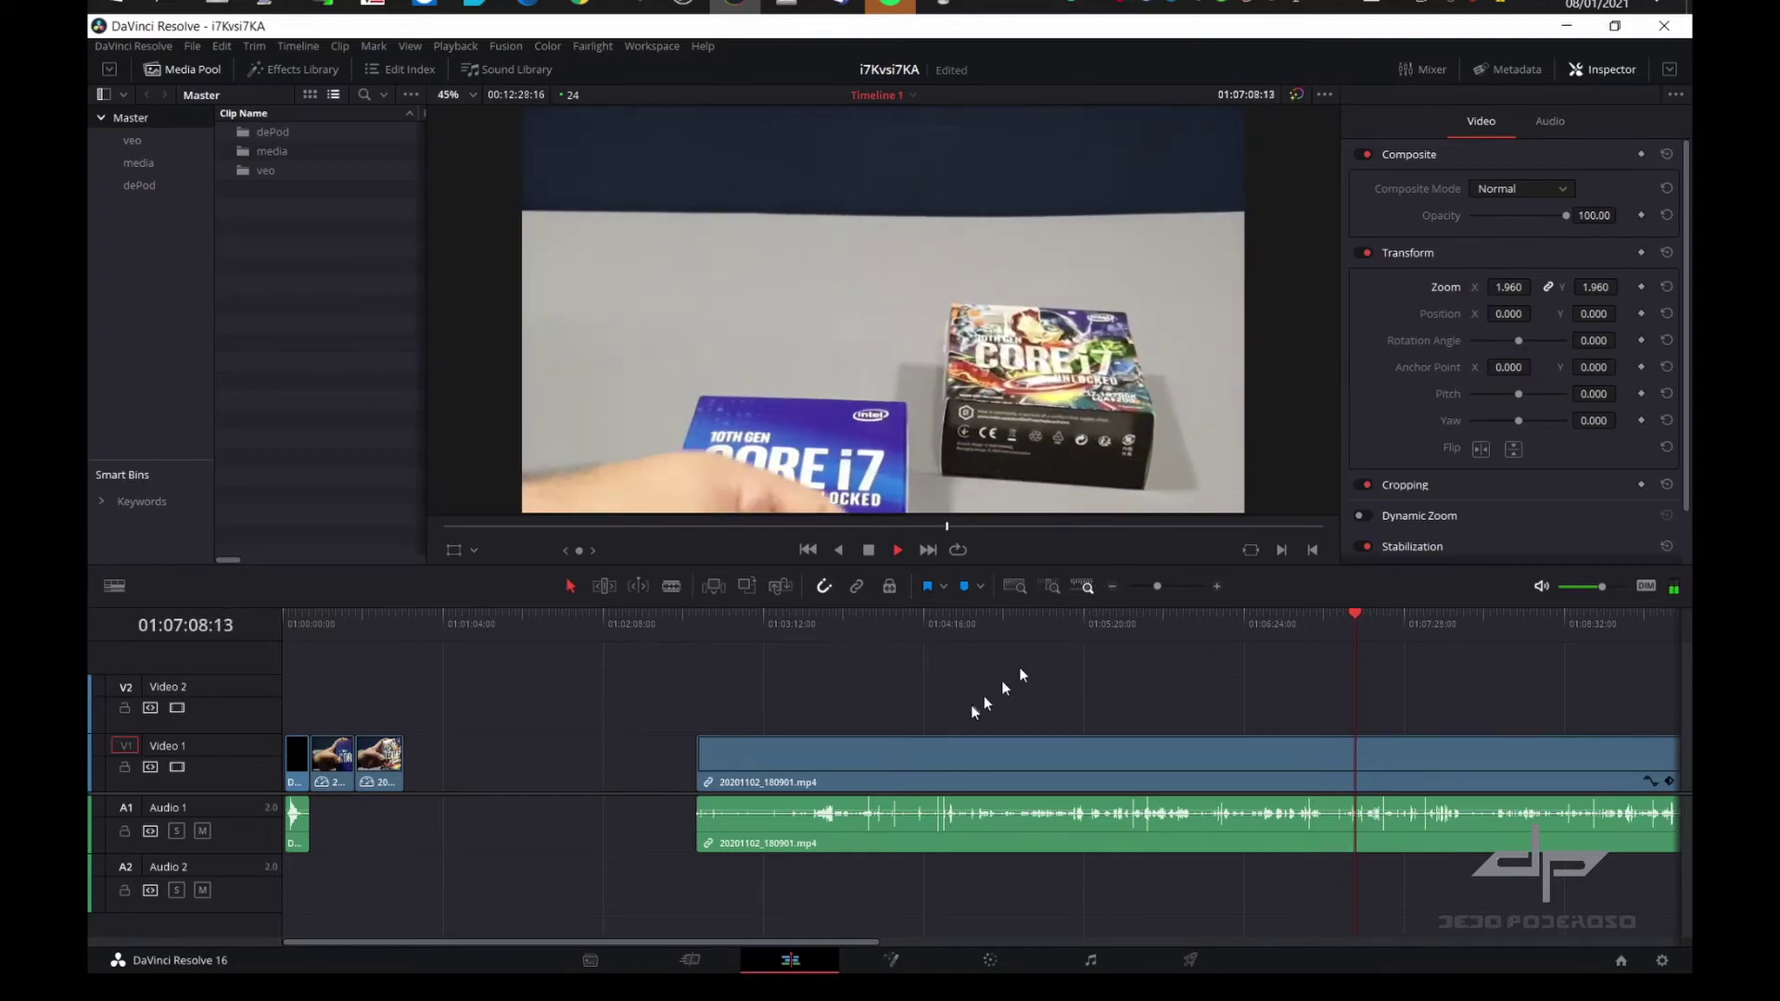
key("space")
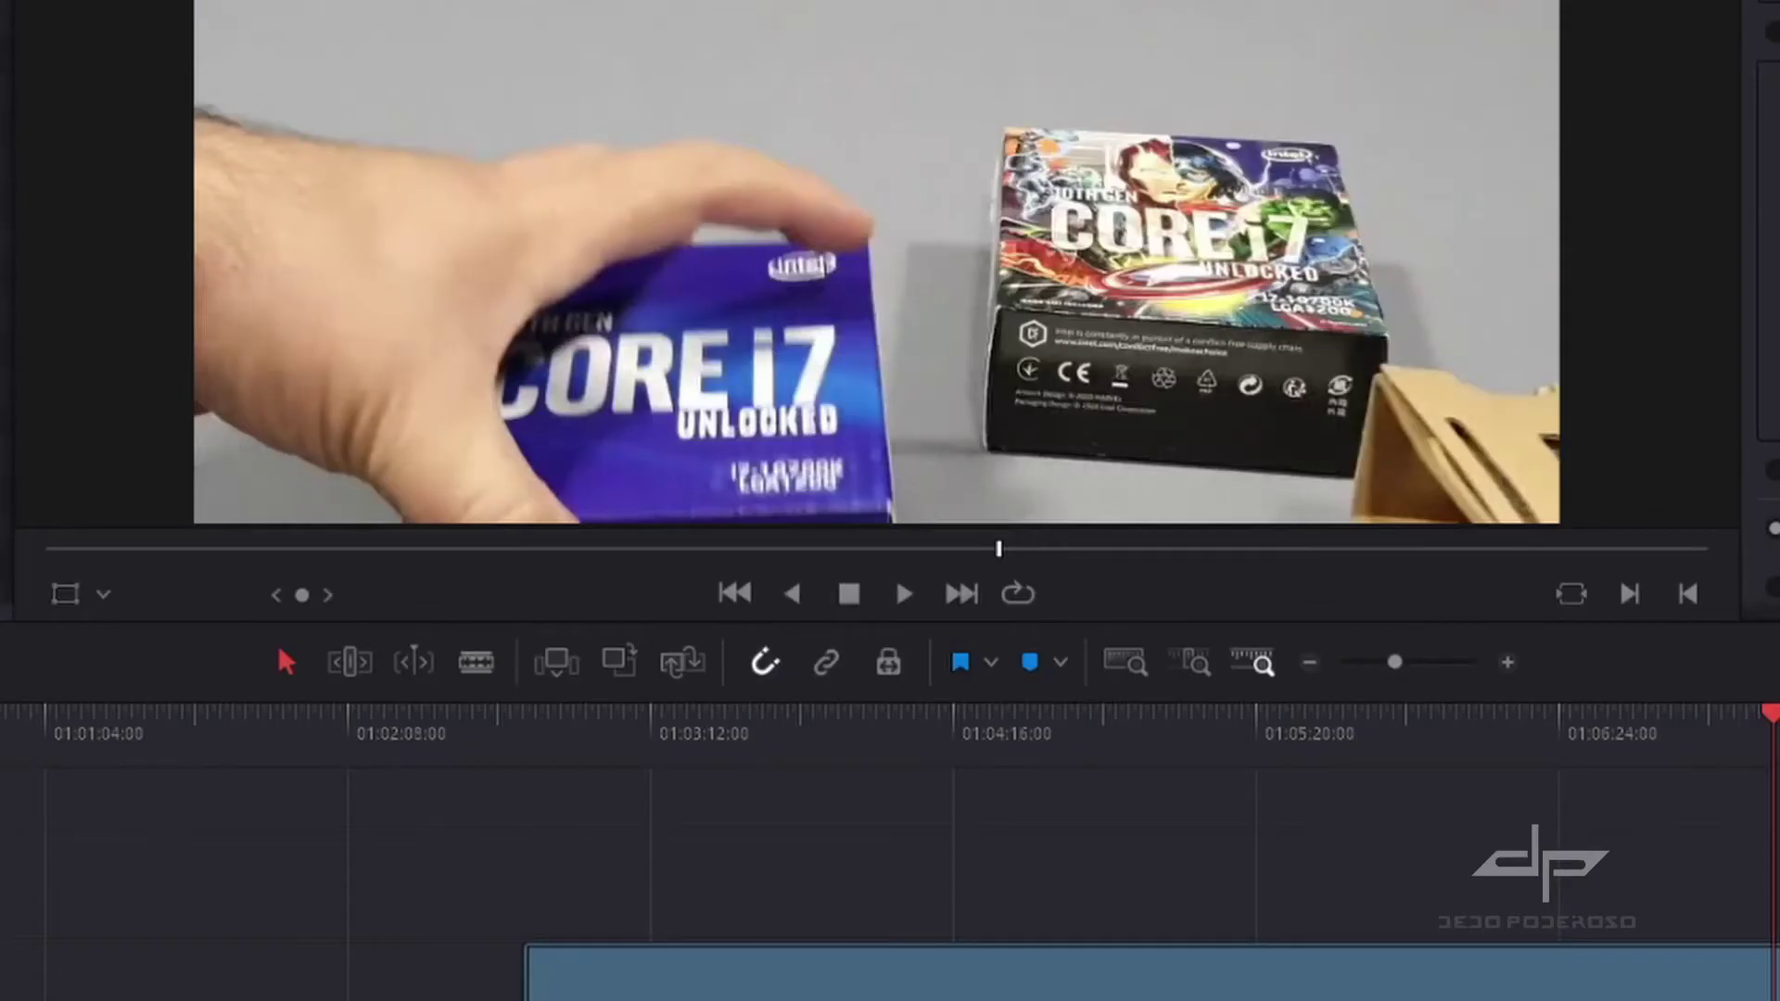